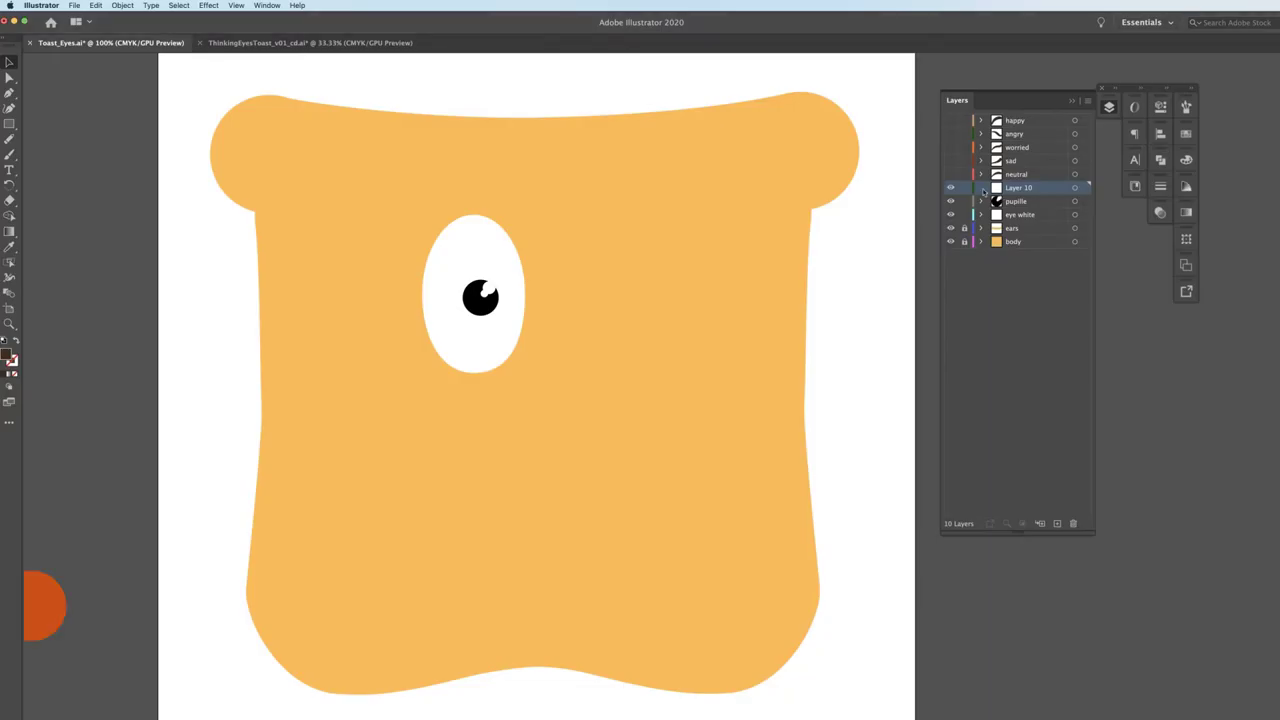
Preview the neutral, sad, worried, angry and happy eyebrow layers one at a time
left_click(700, 313)
left_click(700, 313)
left_click(700, 278)
left_click(700, 278)
left_click(700, 241)
left_click(700, 241)
left_click(700, 206)
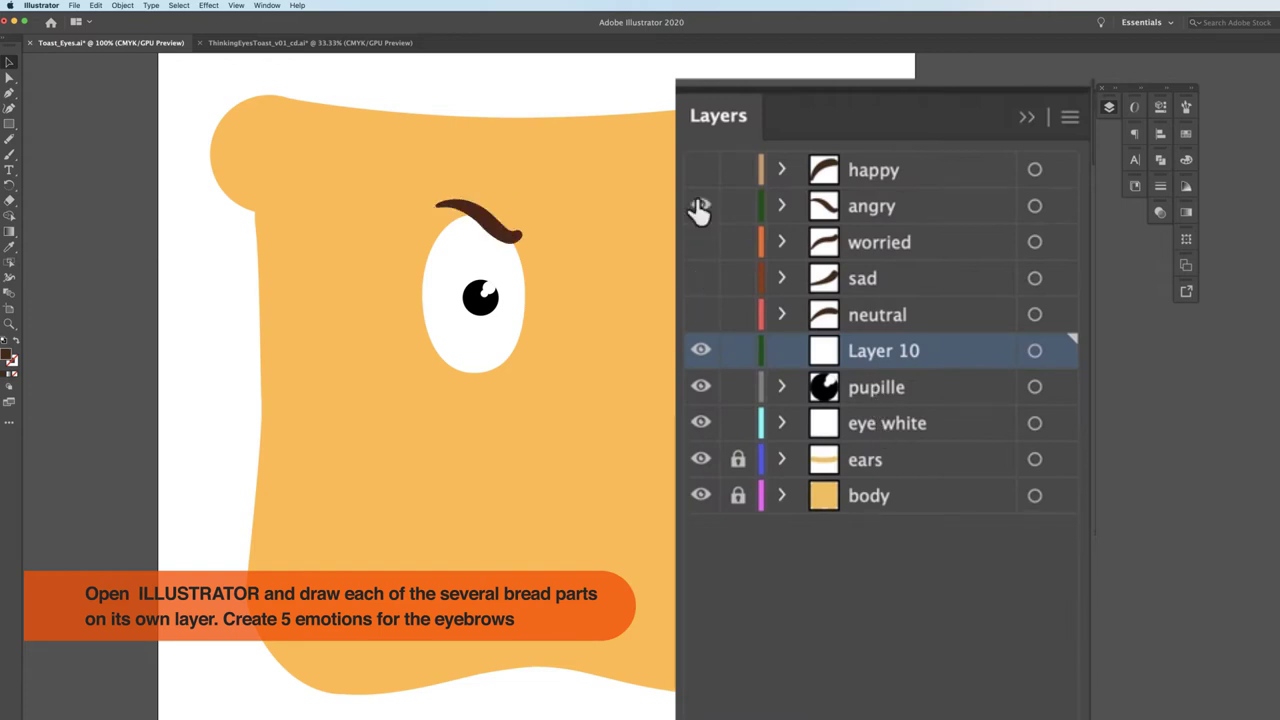
left_click(700, 206)
left_click(700, 170)
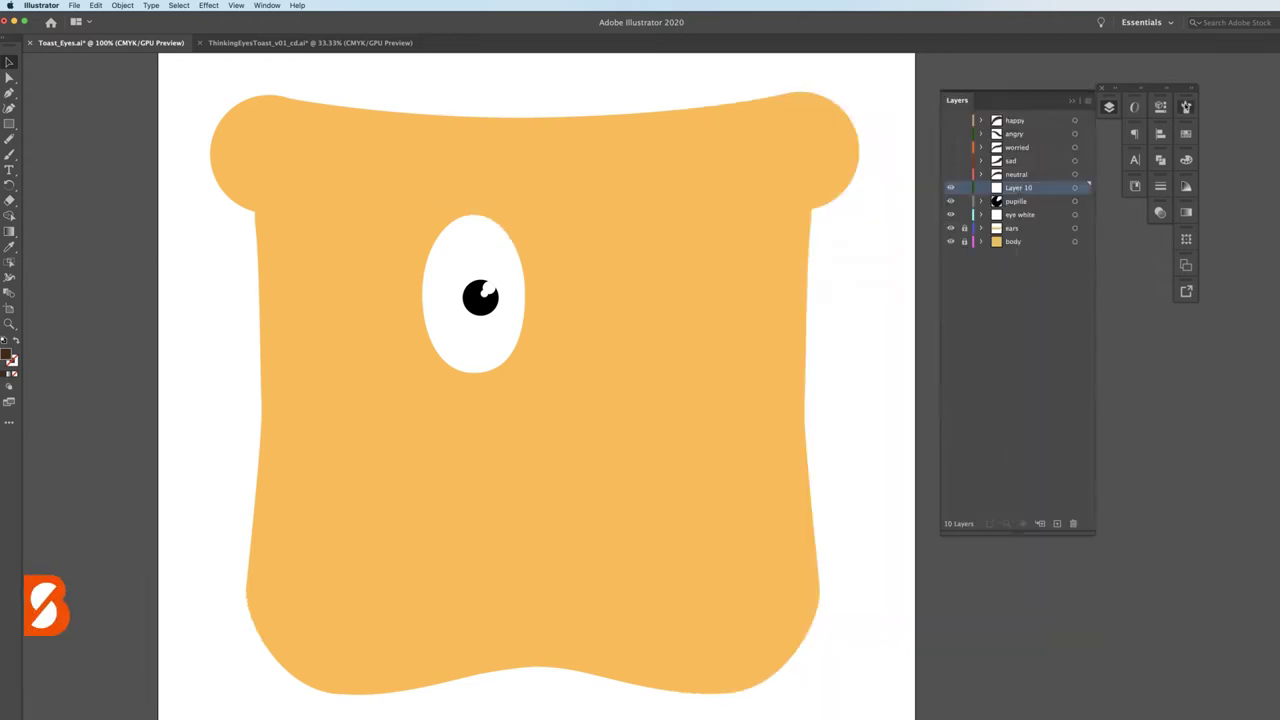
Configure the 5 pt. Oval calligraphic brush with a 10 pt size controlled by Pressure and a 5 pt variation
left_click(1186, 107)
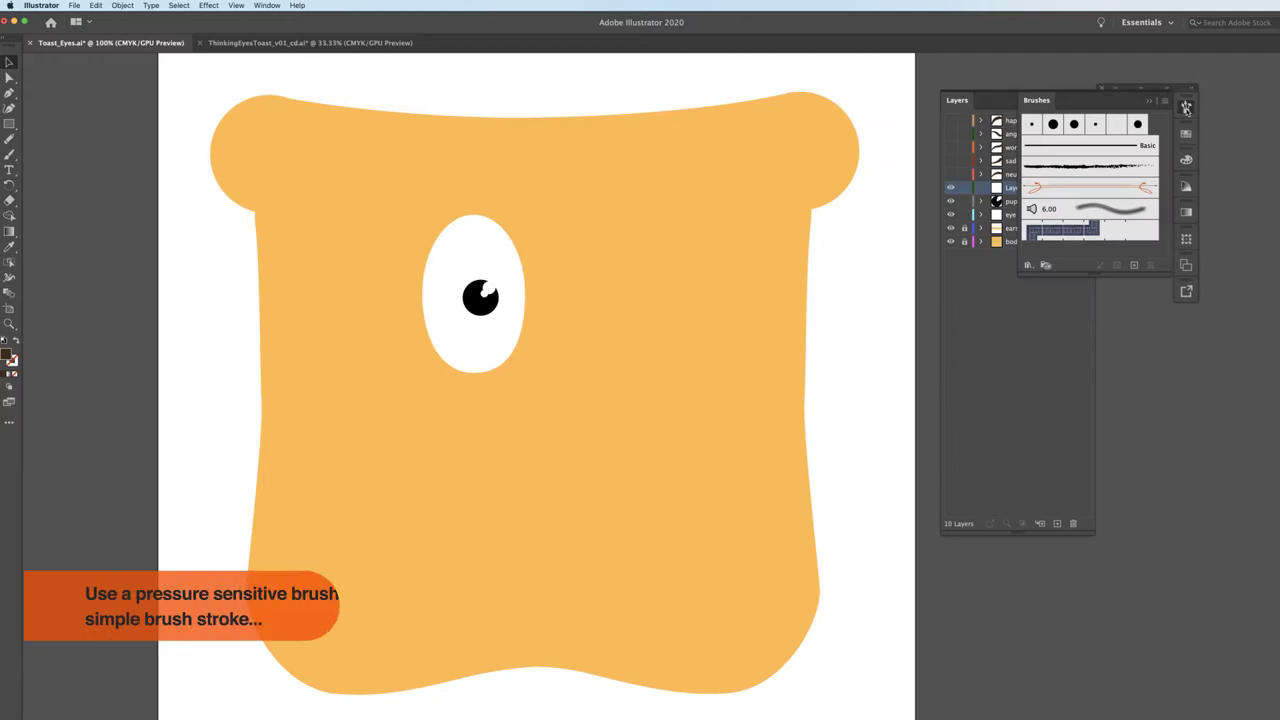
double_click(1096, 127)
left_click_drag(532, 459, 530, 462)
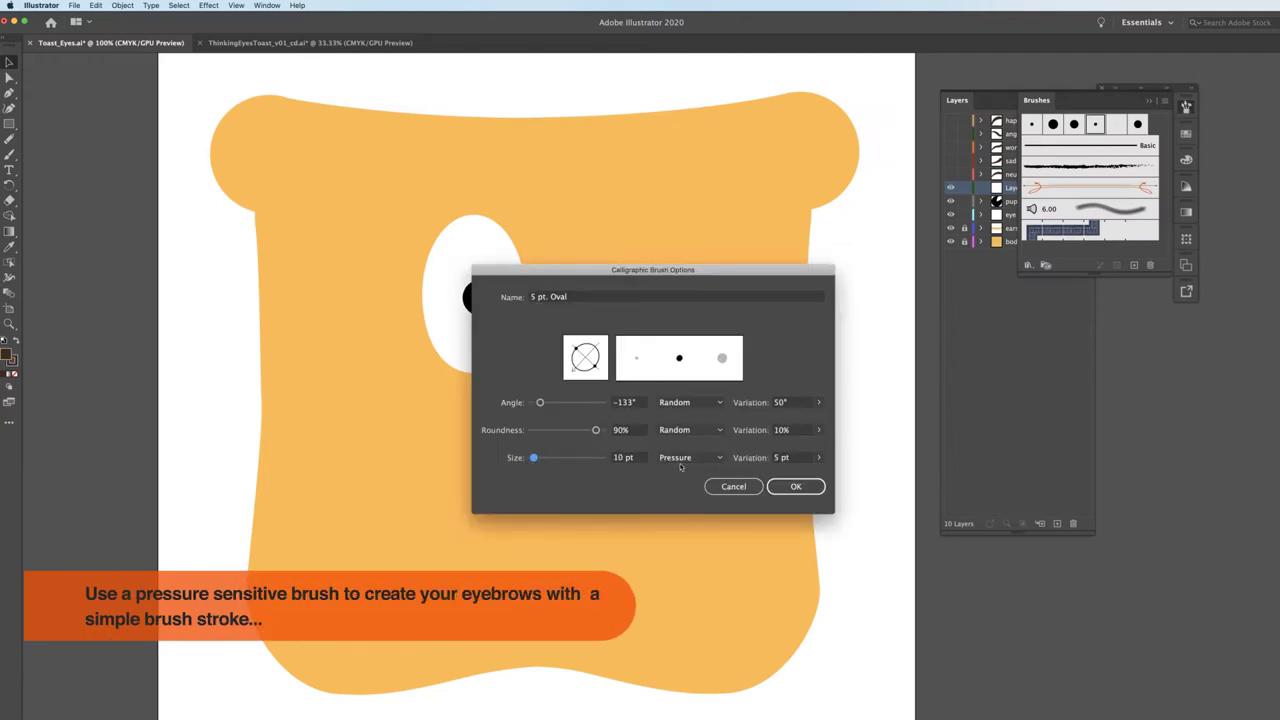
left_click(717, 460)
left_click(718, 461)
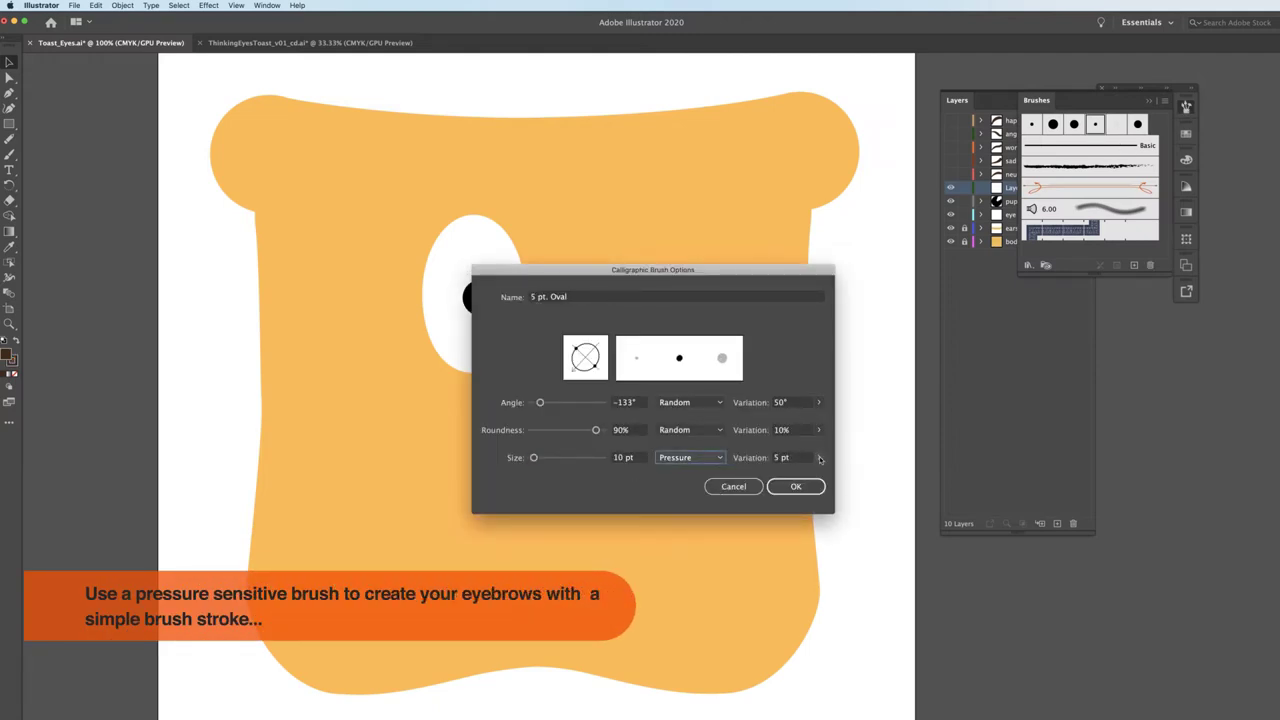
left_click(797, 489)
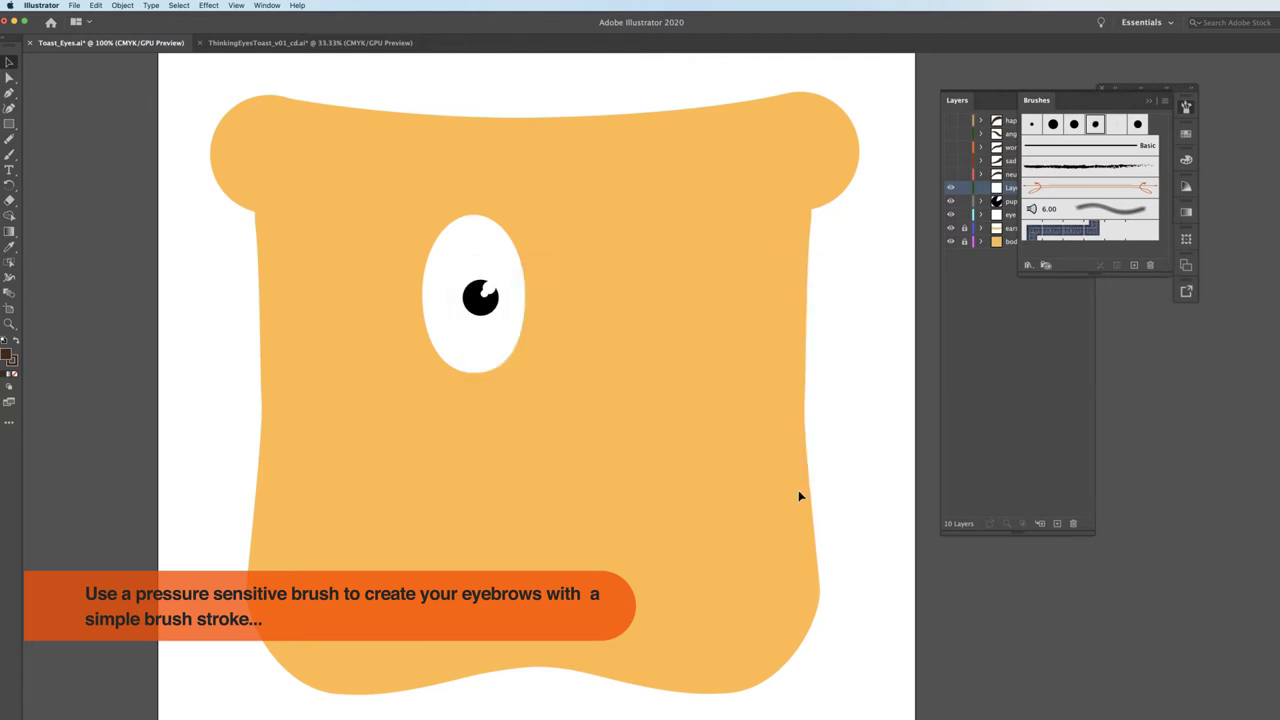
Paint a short, rising eyebrow stroke above the eye and convert it to a vector shape with Outline Stroke
key("b")
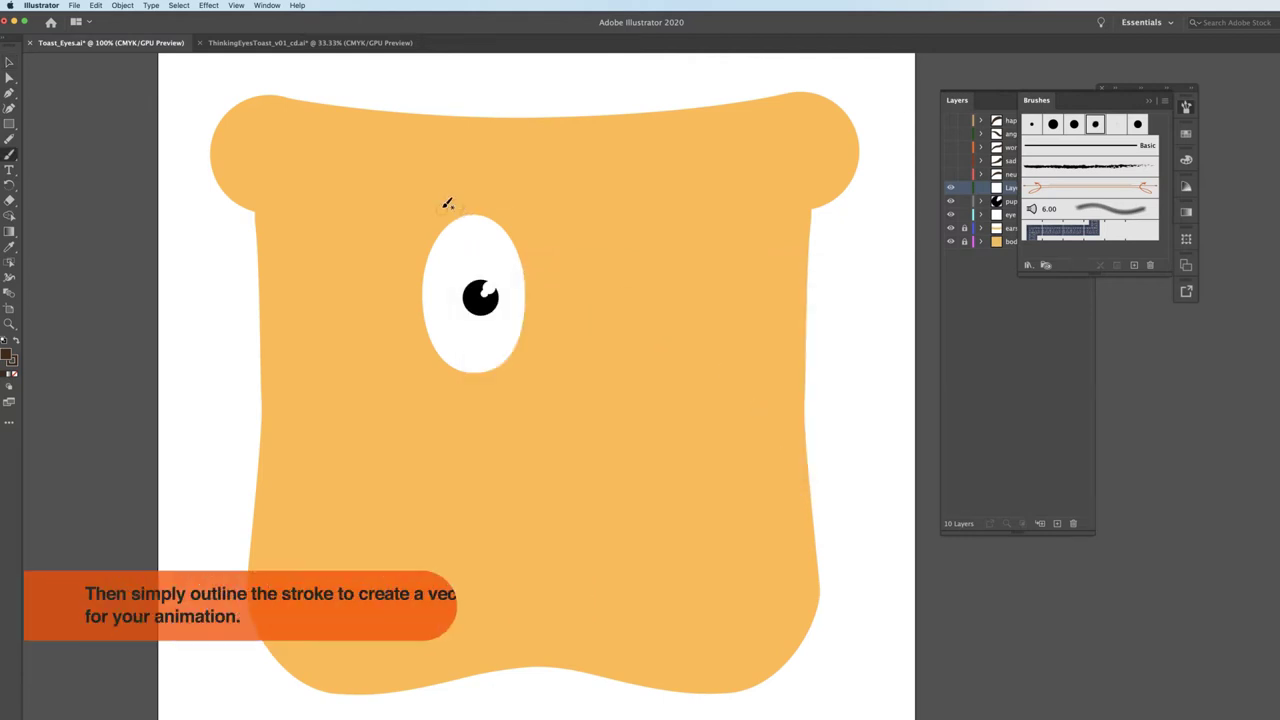
left_click_drag(430, 221, 490, 184)
key("v")
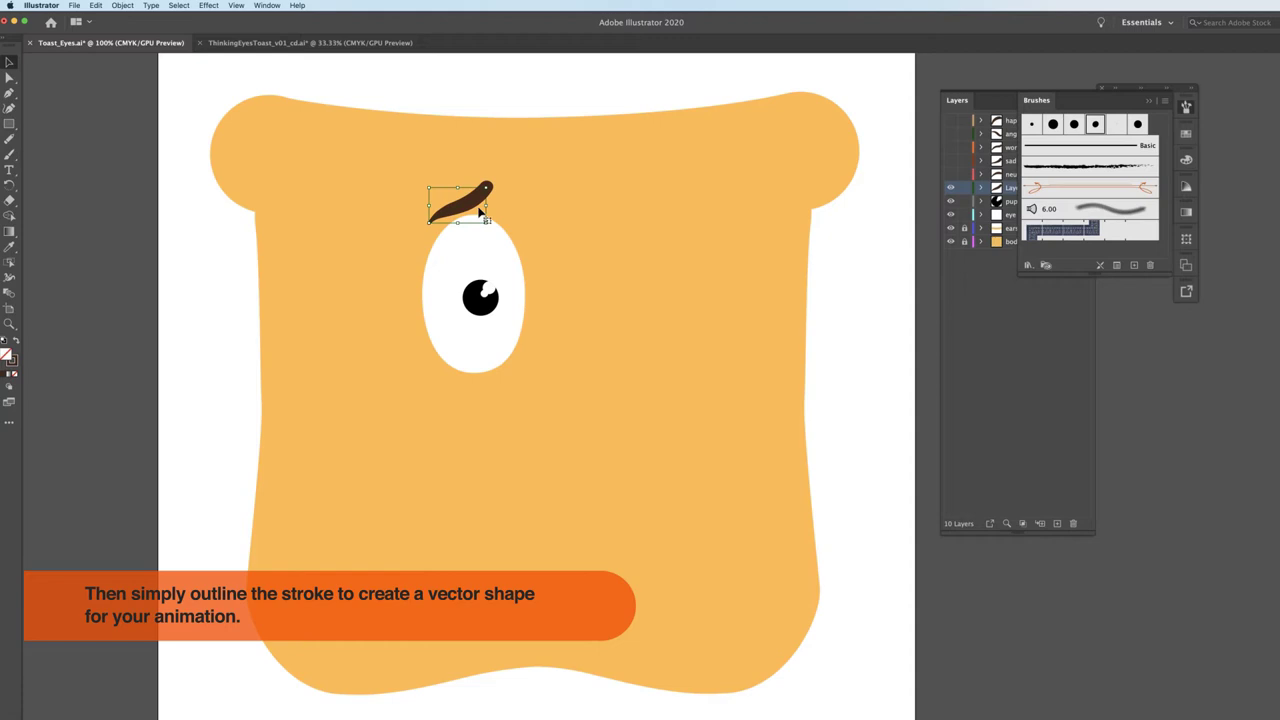
left_click(123, 5)
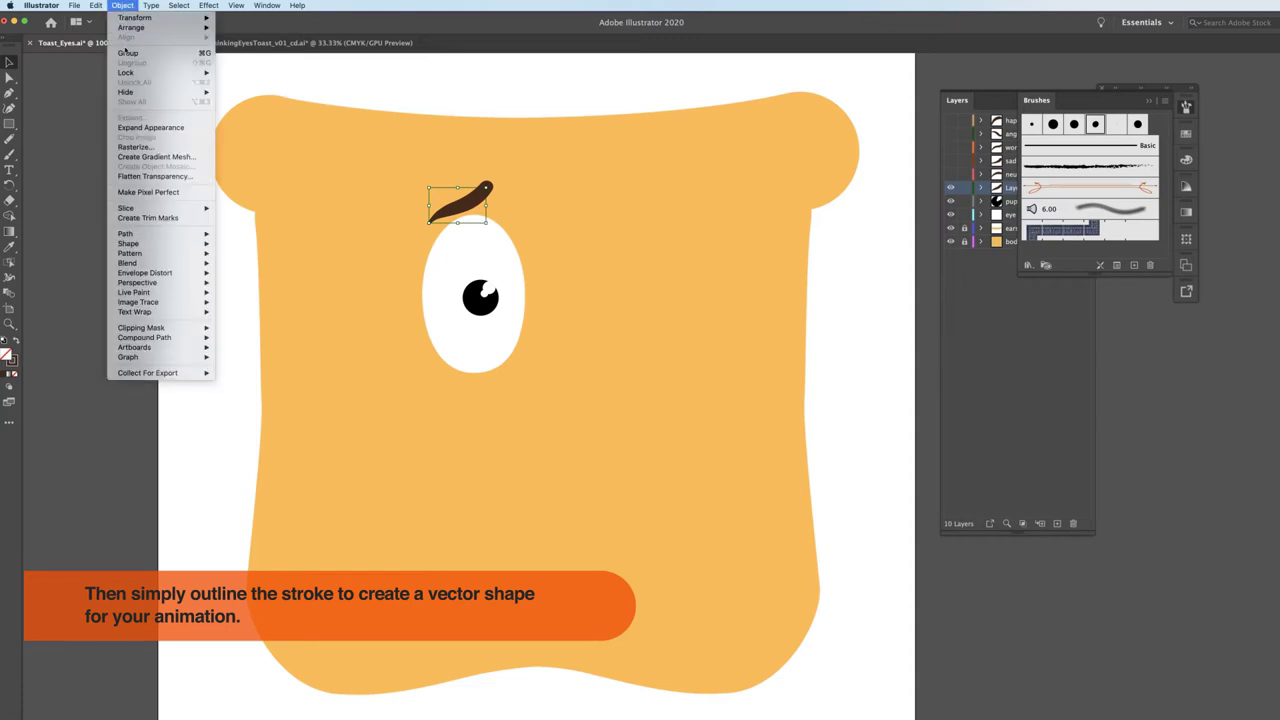
mouse_move(130, 205)
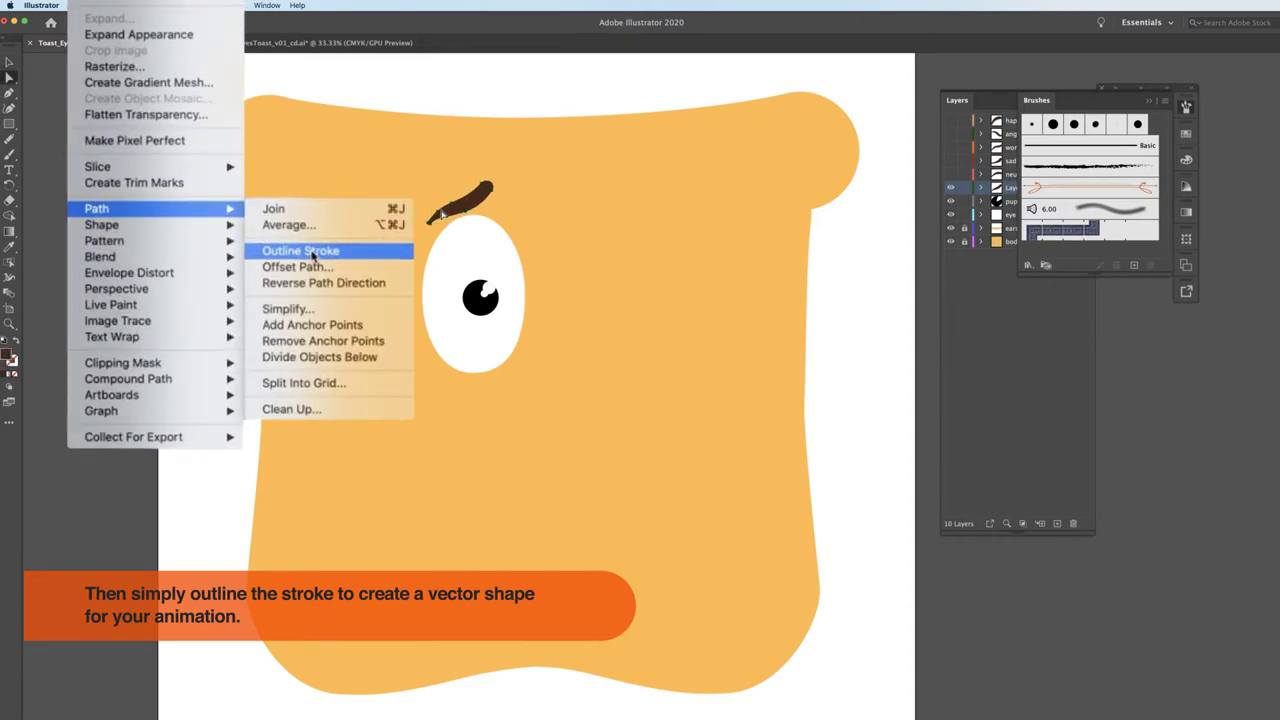
left_click(312, 256)
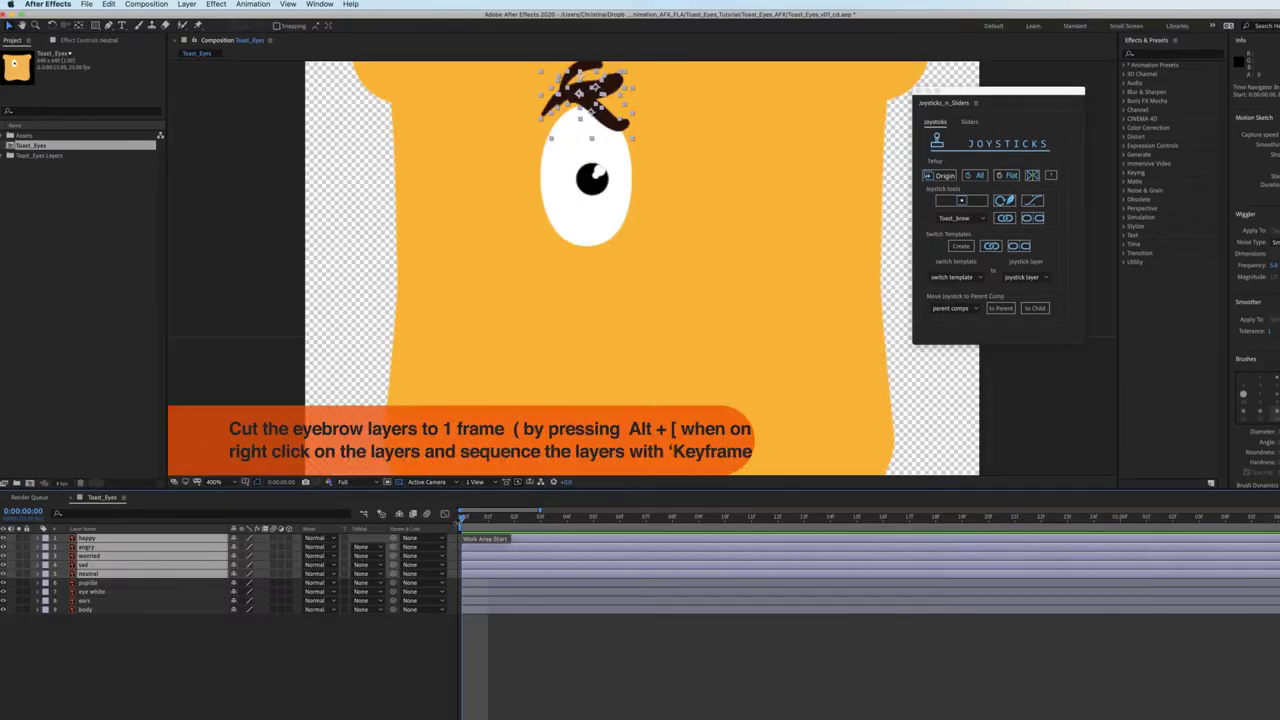
In After Effects, trim the five eyebrow layers to one frame and stagger them in time with Sequence Layers
key("alt+bracketright")
left_click(481, 571)
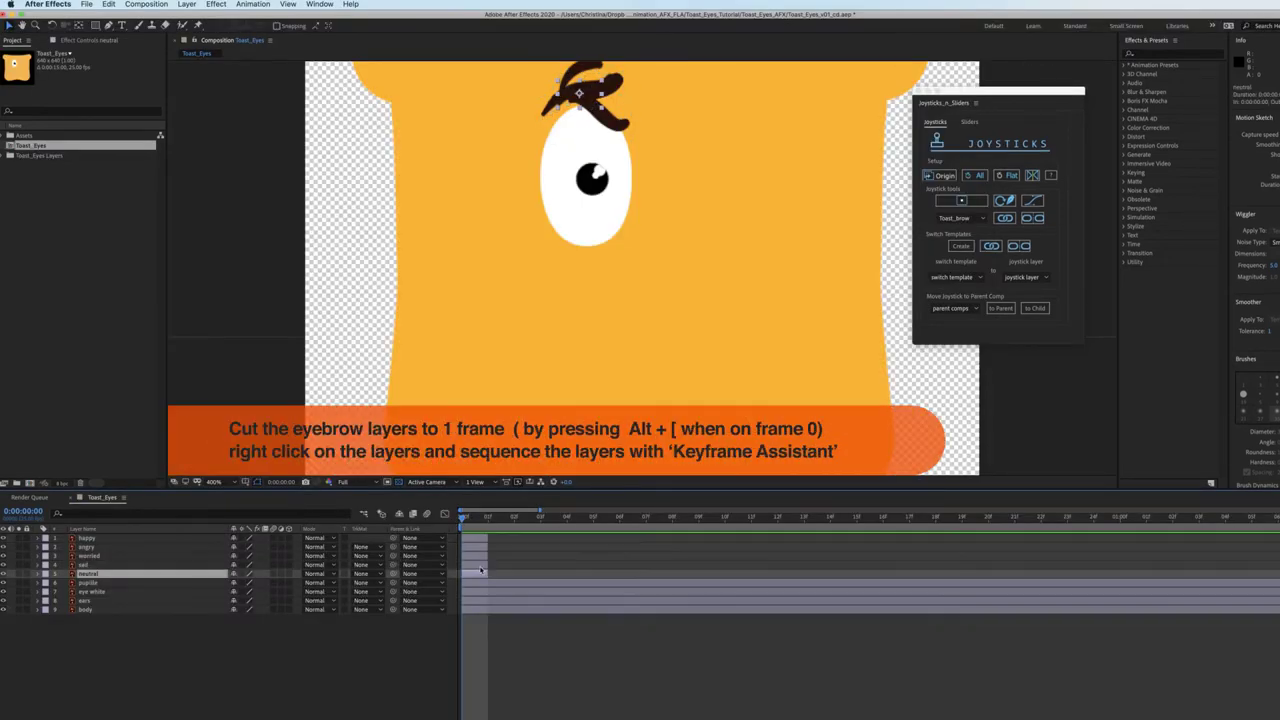
left_click(476, 539, "shift")
right_click(476, 539)
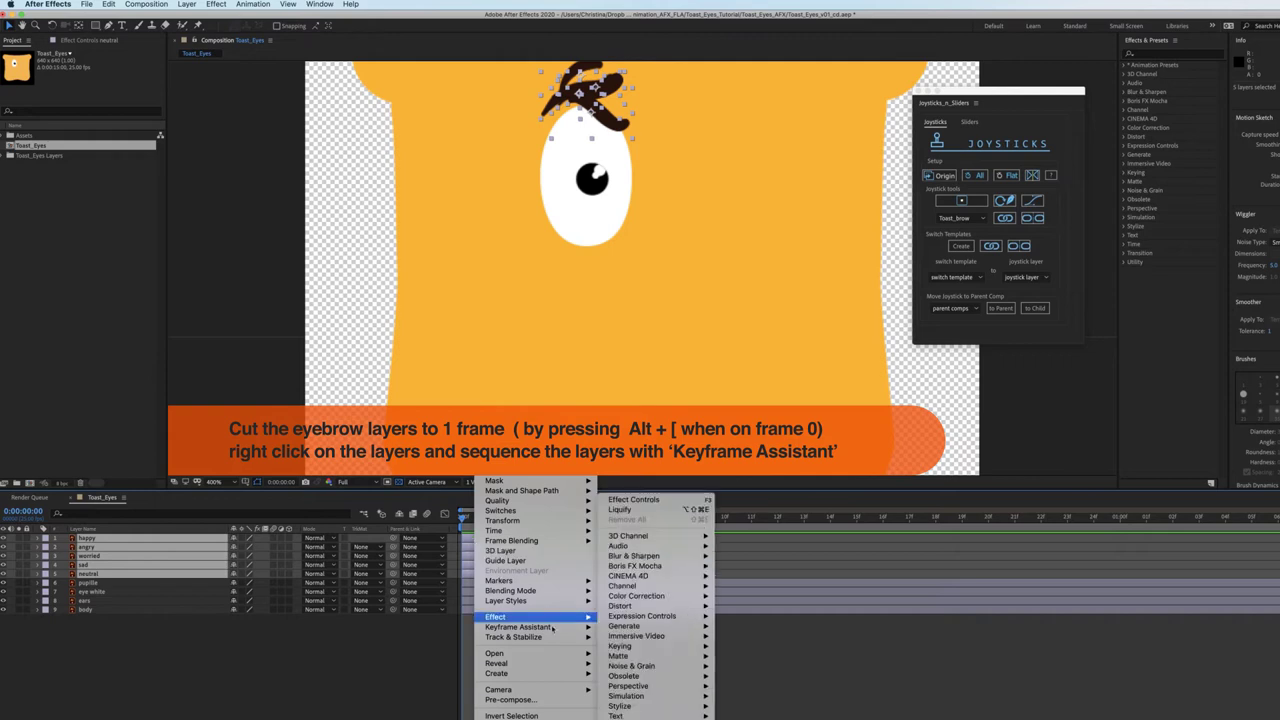
mouse_move(553, 627)
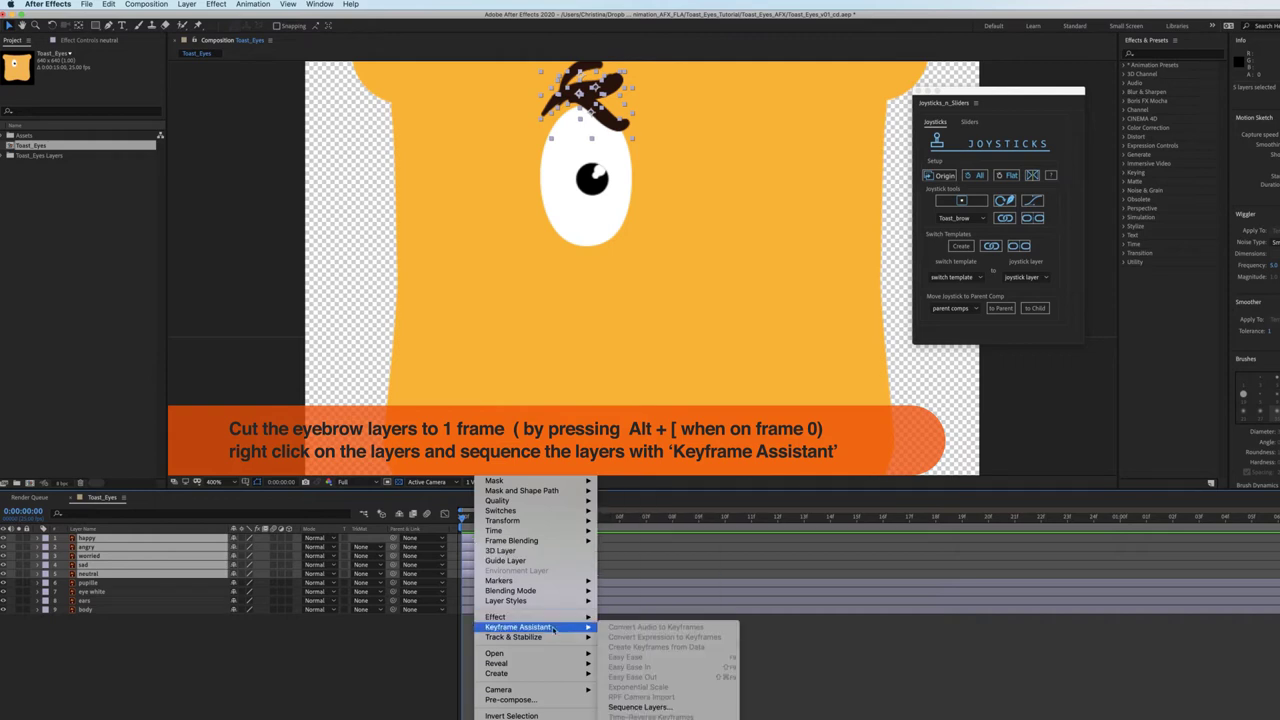
left_click(649, 707)
left_click(476, 411)
left_click(490, 640)
Extend the neutral layer to the end of the eyebrow sequence and create an editable shape layer from it
left_click_drag(488, 574, 592, 577)
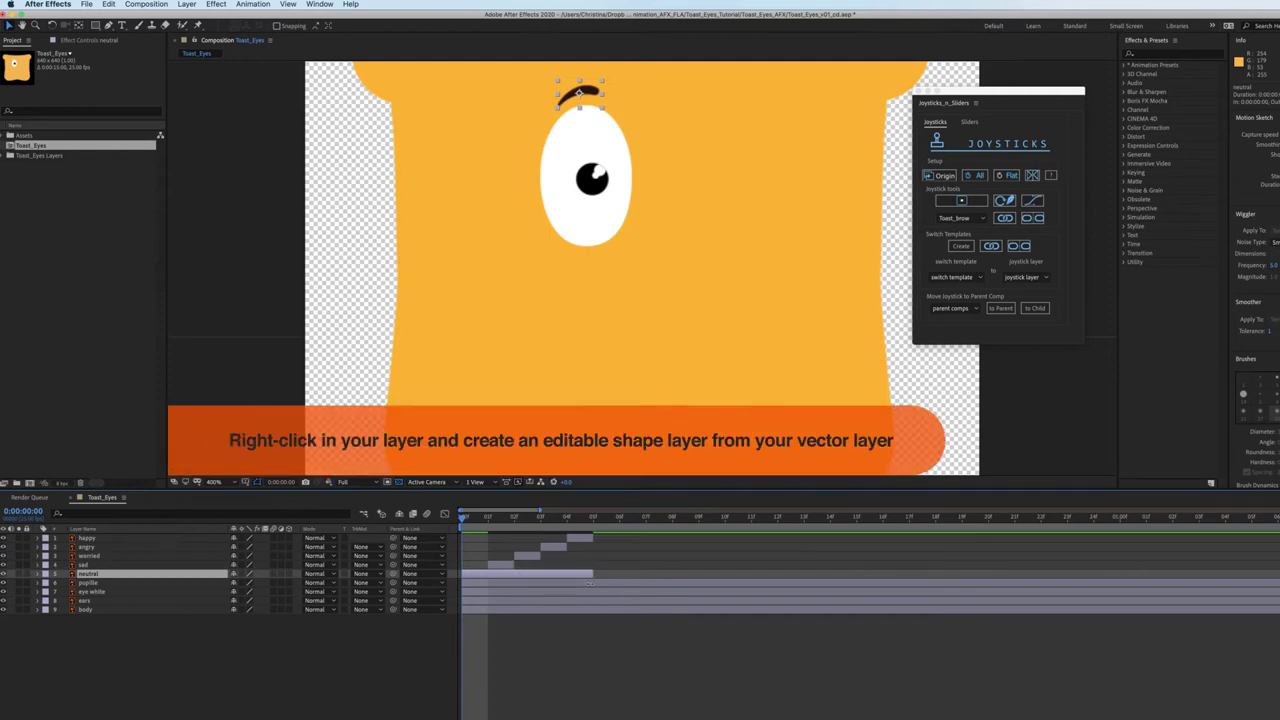
right_click(188, 574)
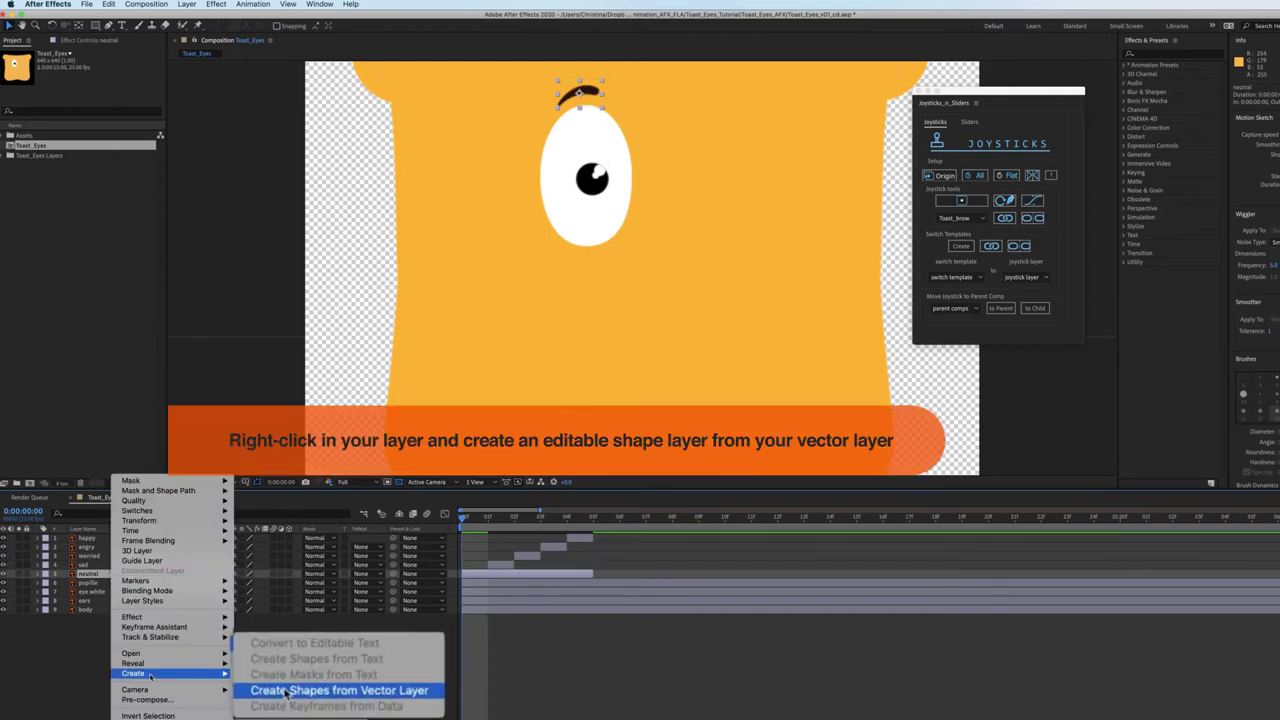
left_click(300, 692)
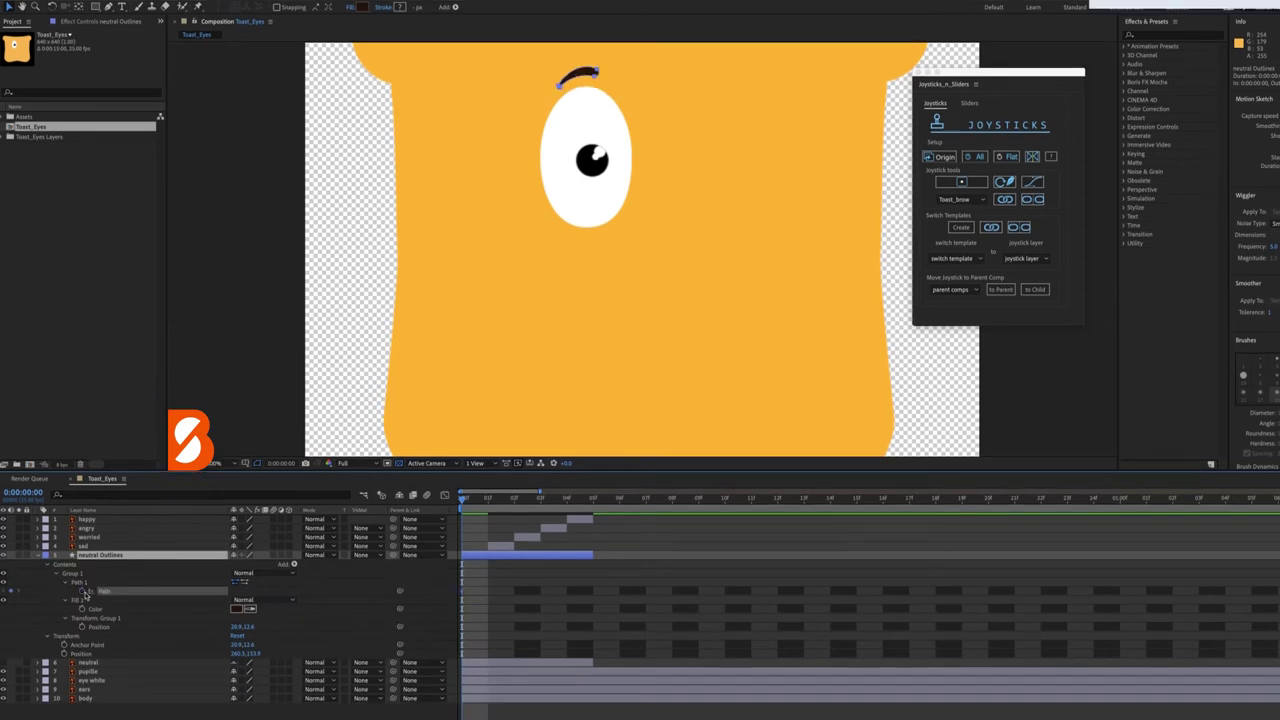
Keyframe the neutral Outlines path on frame 0 and add an origin keyframe on frame 1 with Joysticks Origin
left_click(83, 611)
key("u")
key("u")
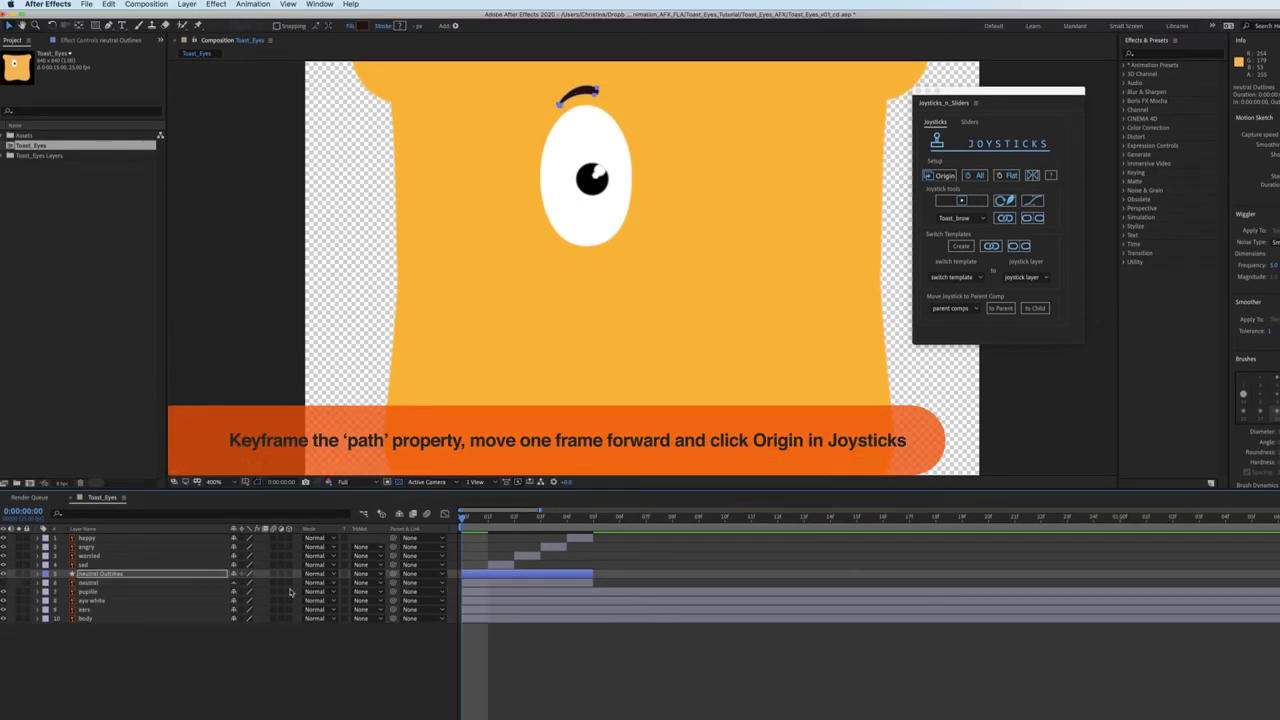
key("Page_Down")
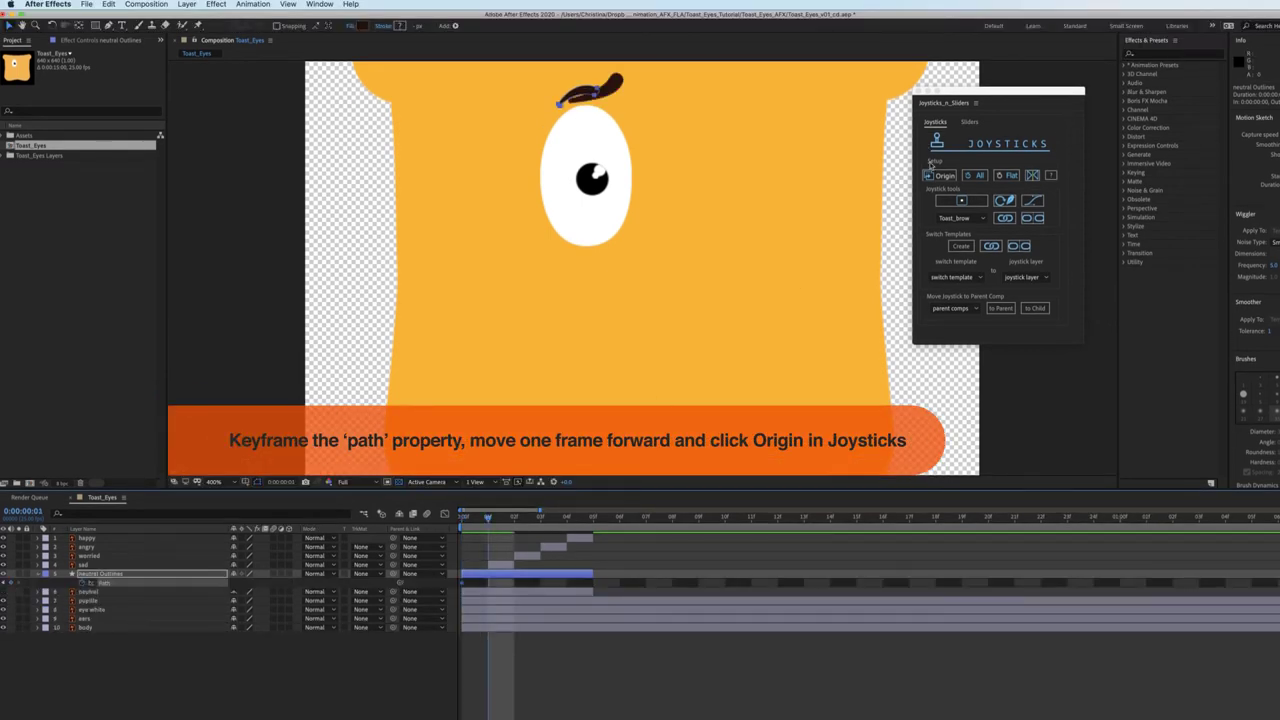
left_click(941, 176)
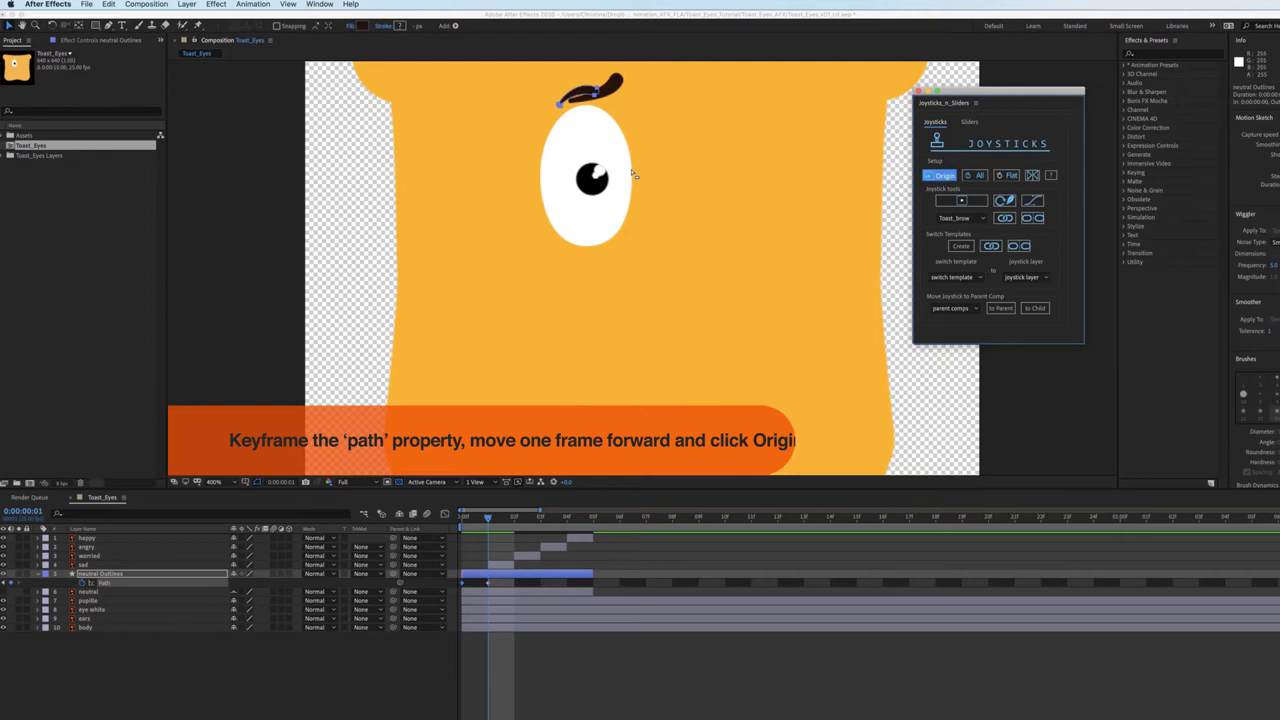
key("z")
left_click_drag(625, 127, 647, 194)
scroll(641, 178, "down", 5)
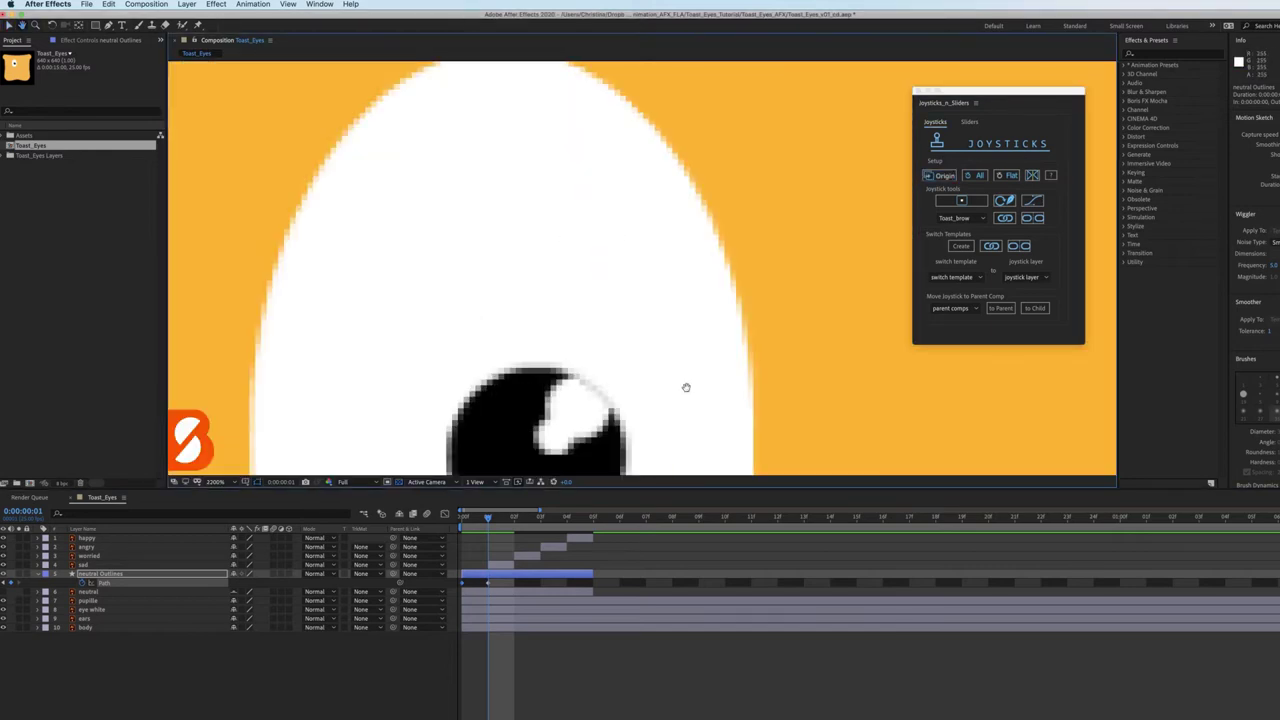
key("g")
left_click_drag(648, 260, 714, 182)
key("super+z")
key("super+z")
key("super+z")
Reshape the neutral Outlines path on frame 1 to match the sad eyebrow by moving its points and curve handles
double_click(702, 221)
left_click_drag(537, 273, 584, 272)
double_click(598, 287)
left_click_drag(682, 180, 714, 262)
double_click(693, 243)
key("super+z")
left_click_drag(585, 275, 585, 275)
left_click_drag(691, 208, 688, 212)
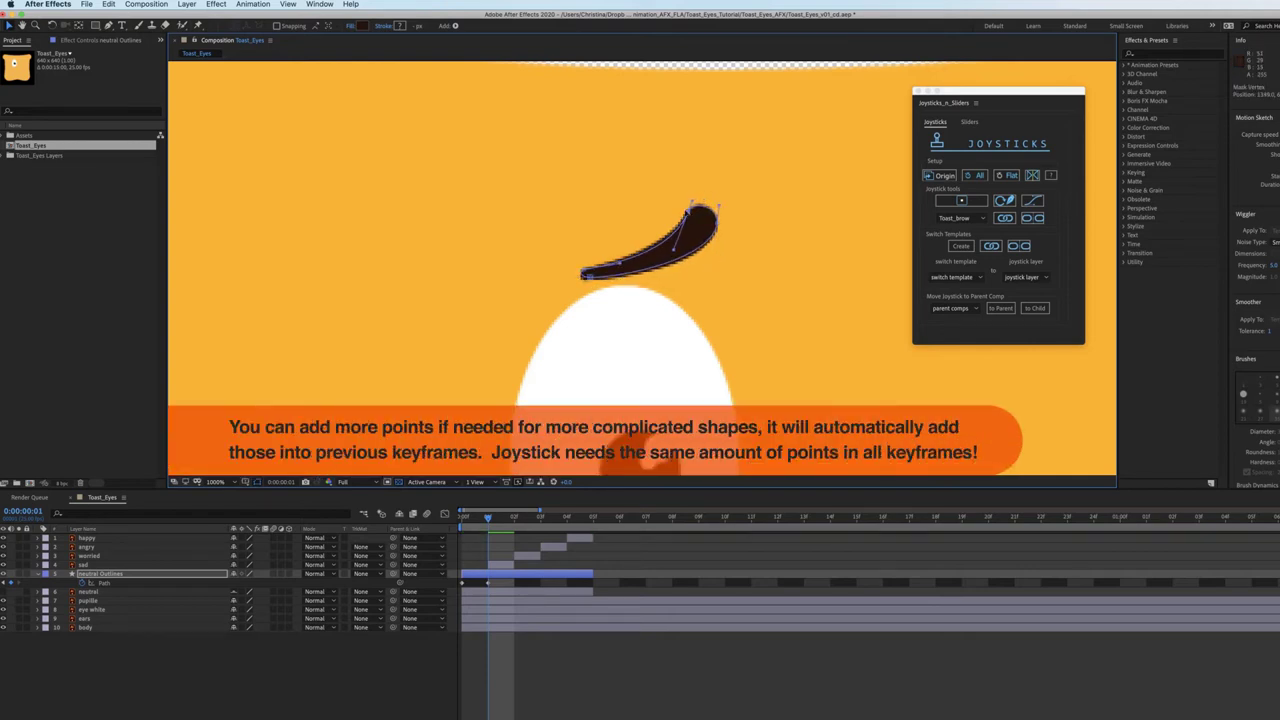
Add an Origin path keyframe on frame 2 and move the path's ends to the tips of the worried eyebrow
left_click_drag(489, 520, 514, 520)
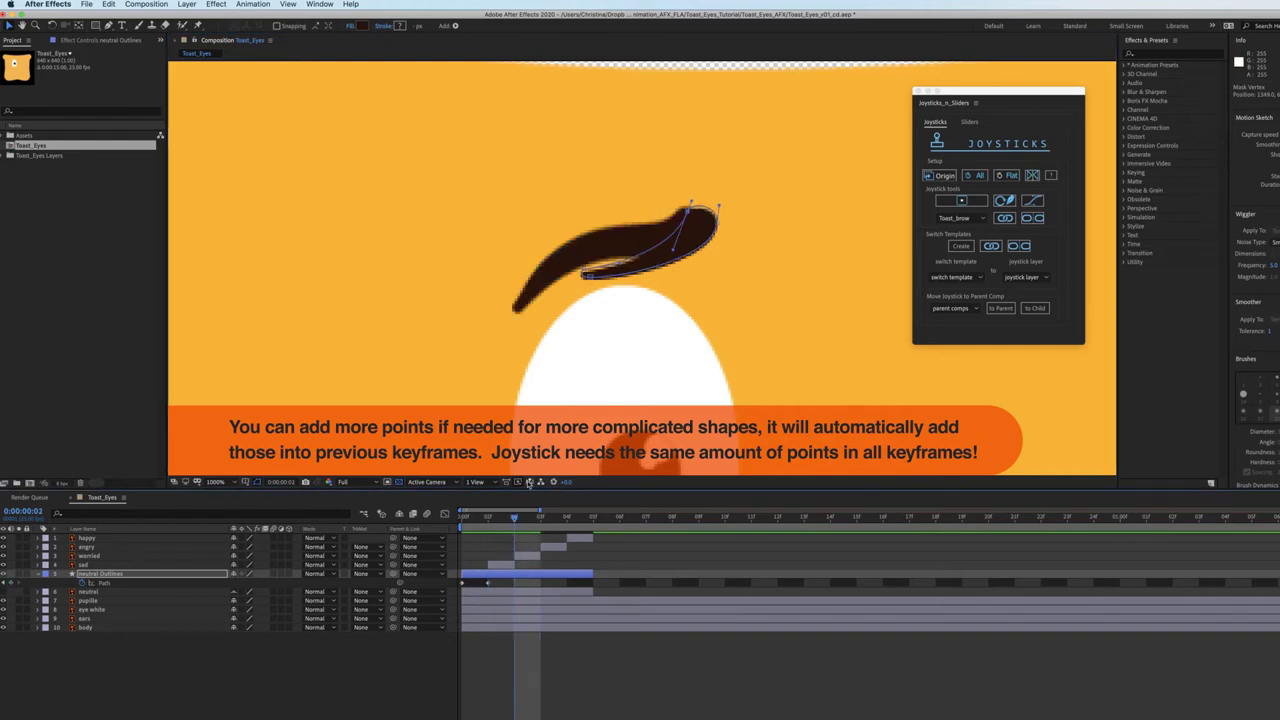
left_click(940, 176)
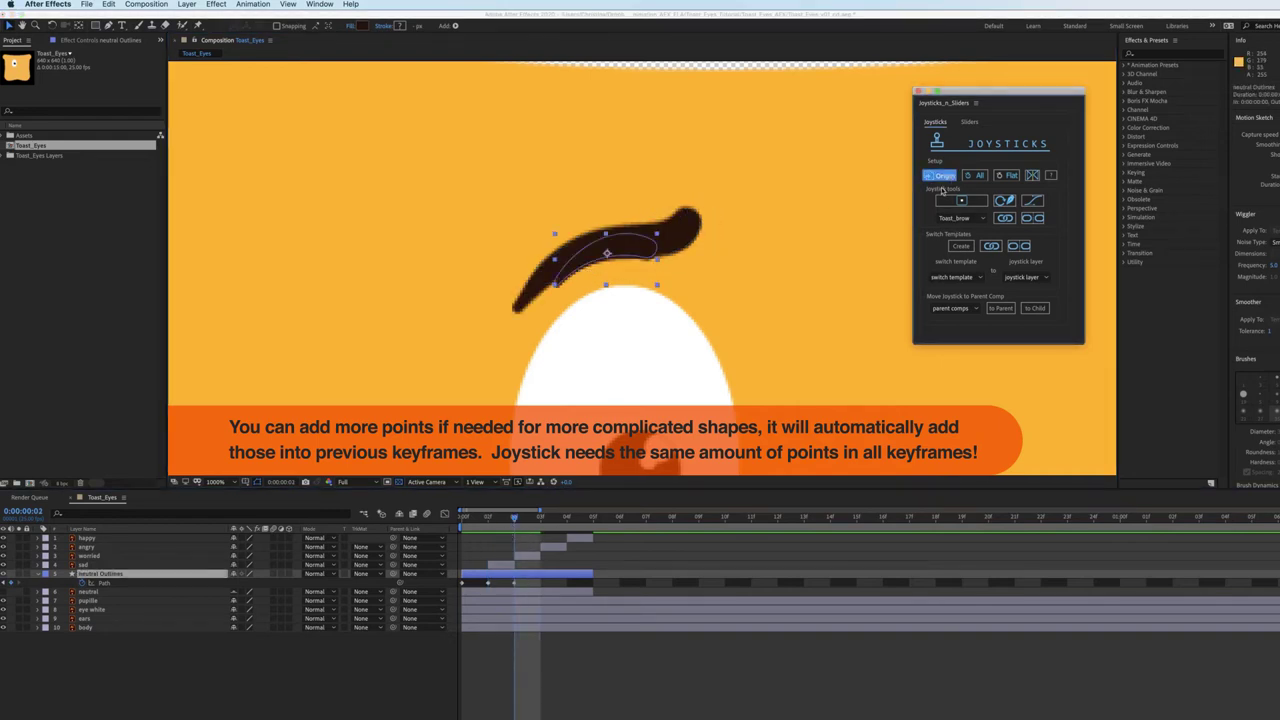
left_click(516, 582)
left_click_drag(636, 217, 708, 152)
mouse_move(690, 225)
left_mouse_down()
mouse_move(662, 199)
mouse_move(679, 219)
left_mouse_up()
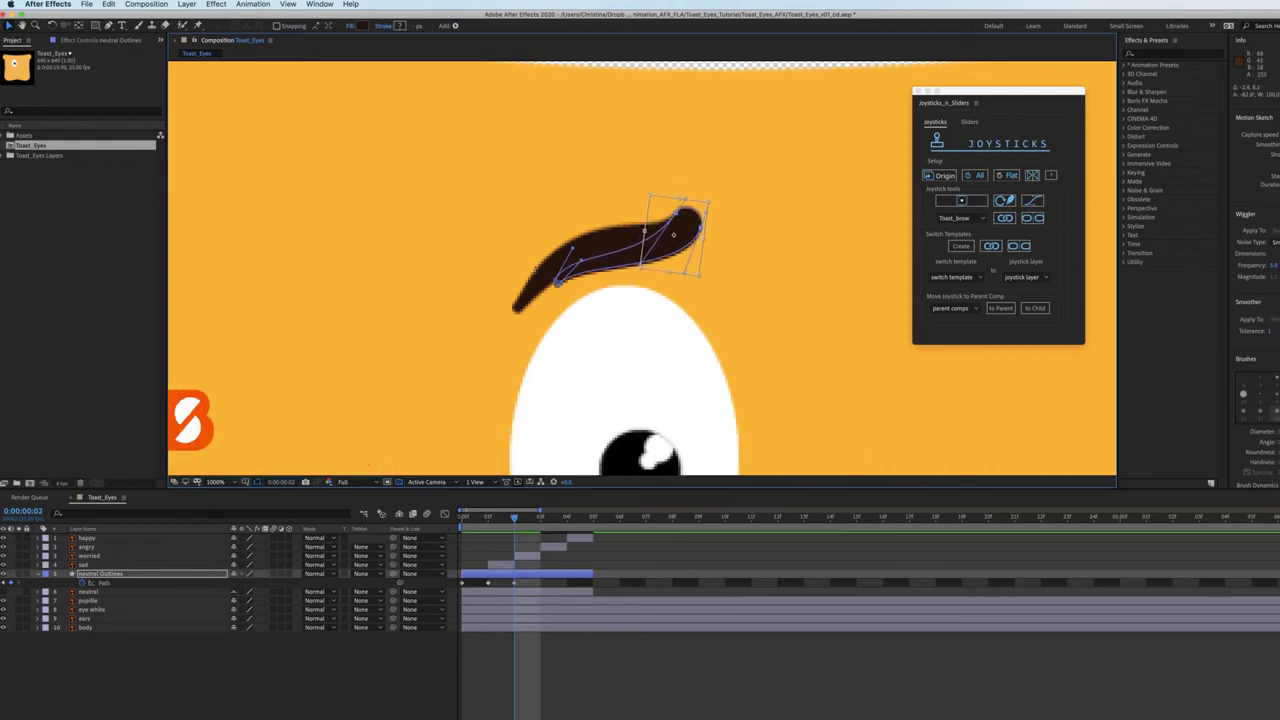
left_click(556, 284)
left_click_drag(556, 286, 517, 311)
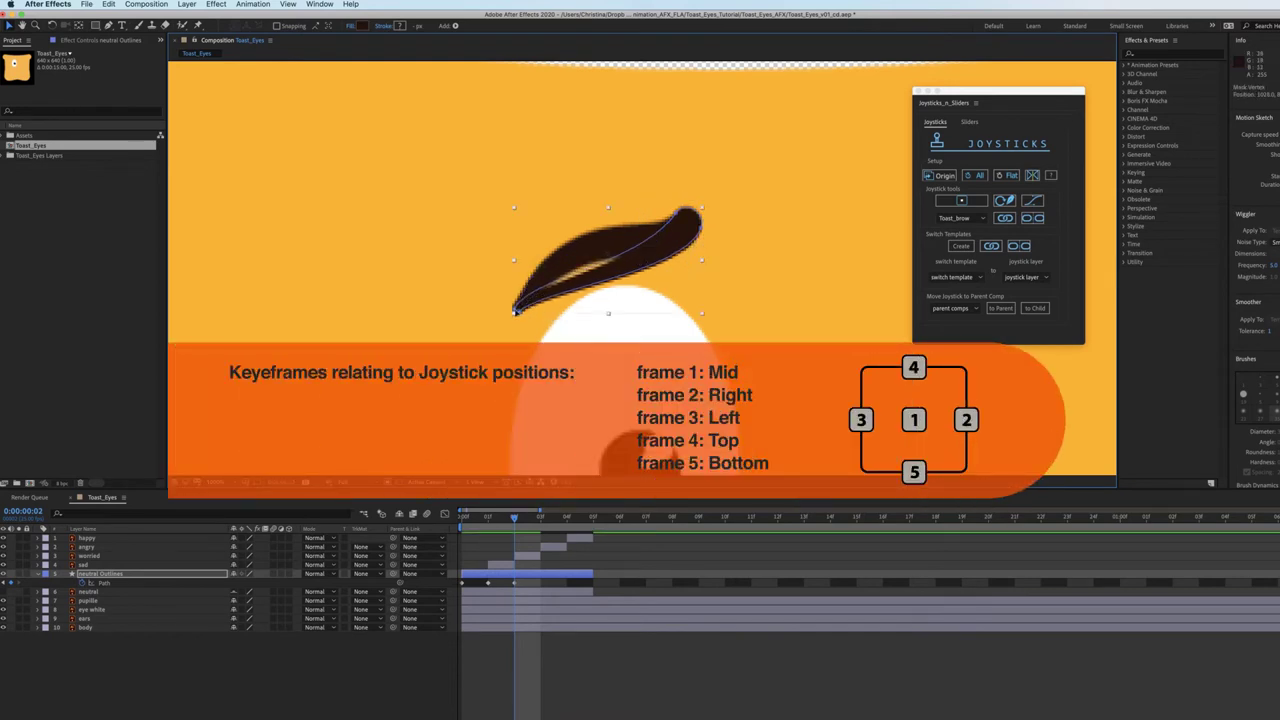
Adjust the path's curve handles on frame 2 to follow the outline of the worried eyebrow
left_click_drag(517, 310, 575, 188)
left_click_drag(640, 264, 632, 255)
left_click(538, 304)
left_click_drag(541, 290, 590, 225)
left_click_drag(684, 273, 683, 290)
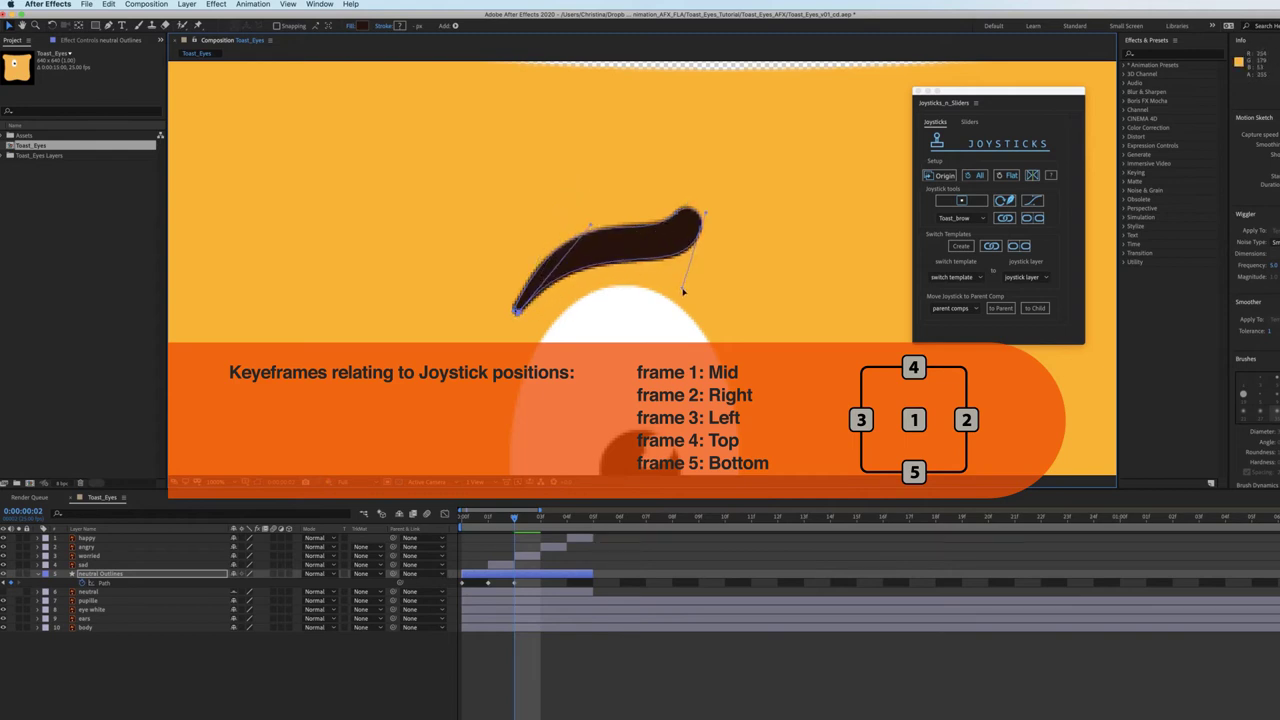
left_click_drag(590, 225, 590, 228)
left_click_drag(521, 306, 565, 199)
Add an Origin path keyframe on frame 3 and reshape the neutral Outlines path to match the angry eyebrow
key("Page_Down")
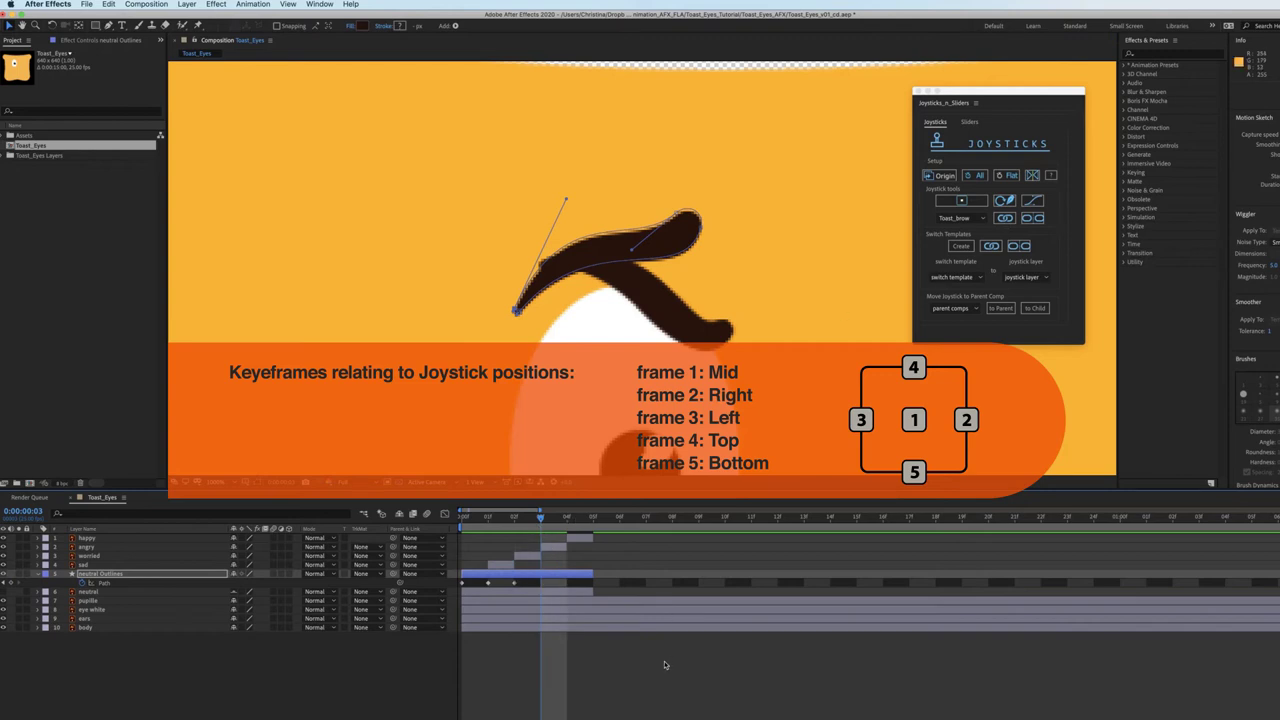
left_click(554, 578)
left_click(944, 175)
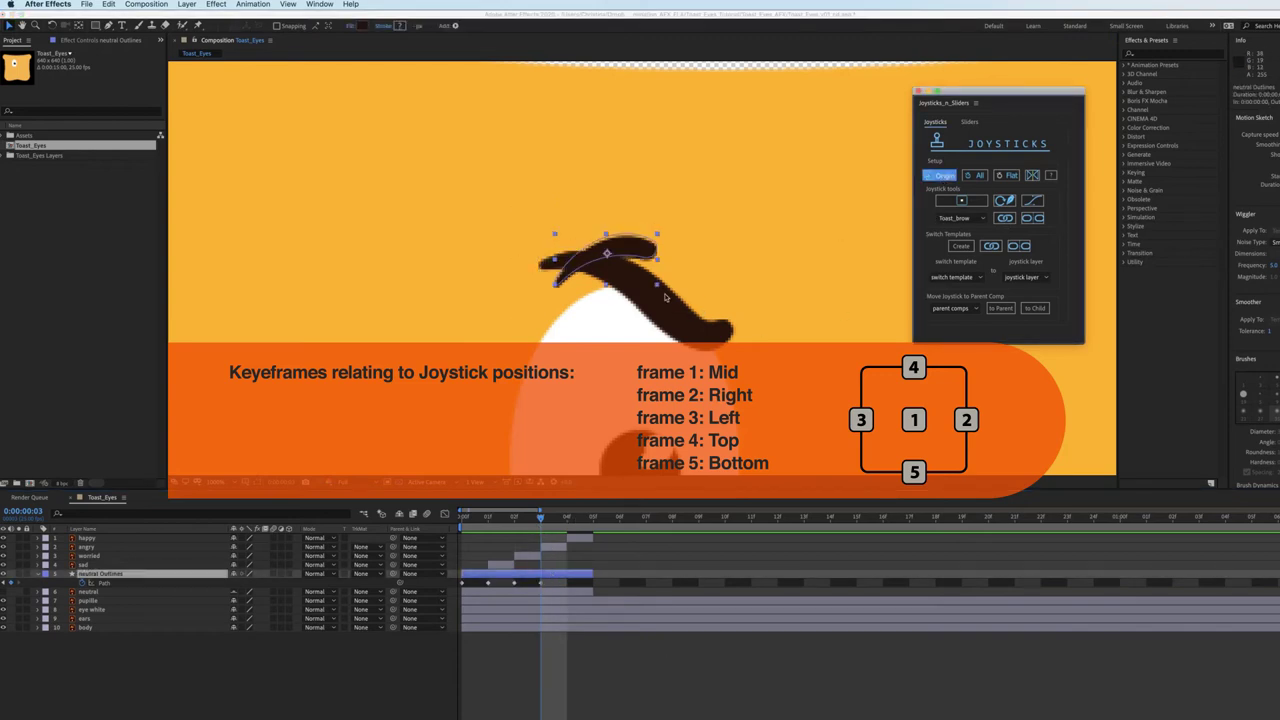
left_click(647, 259)
left_click(656, 244)
left_click(538, 575)
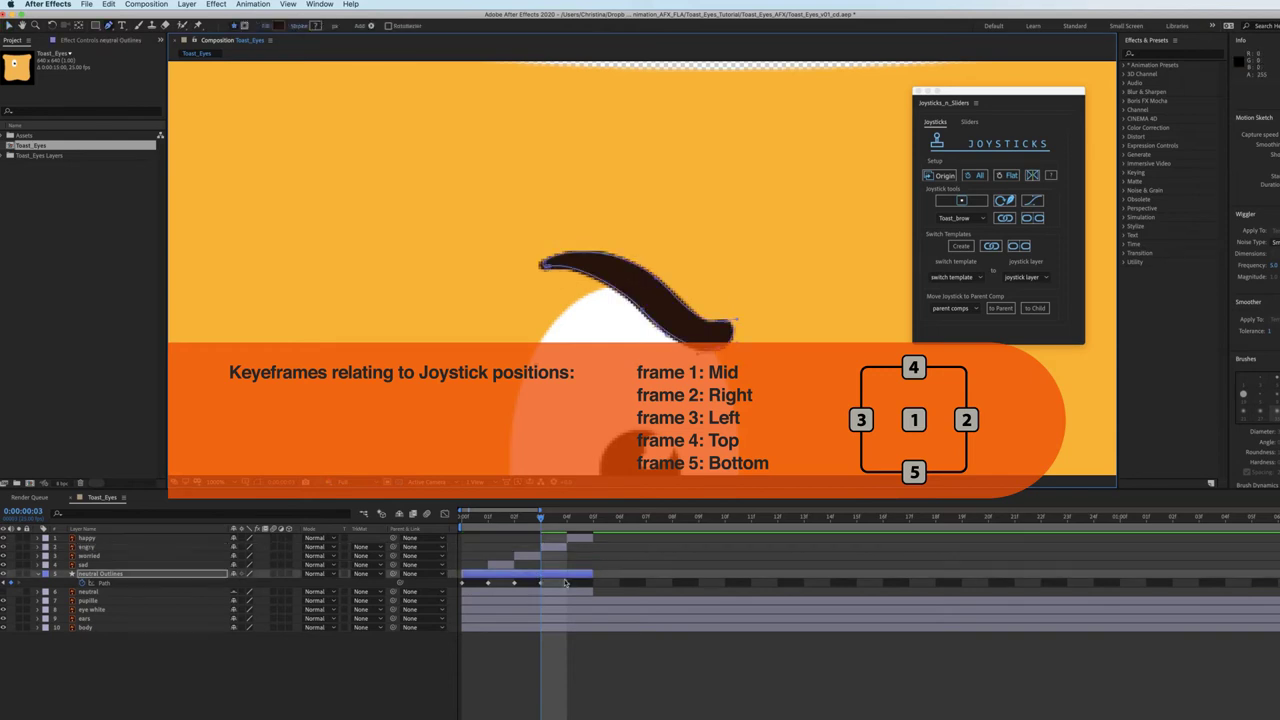
Add a path keyframe to the neutral Outlines layer on frame 4 with Joysticks Origin
left_click(566, 518)
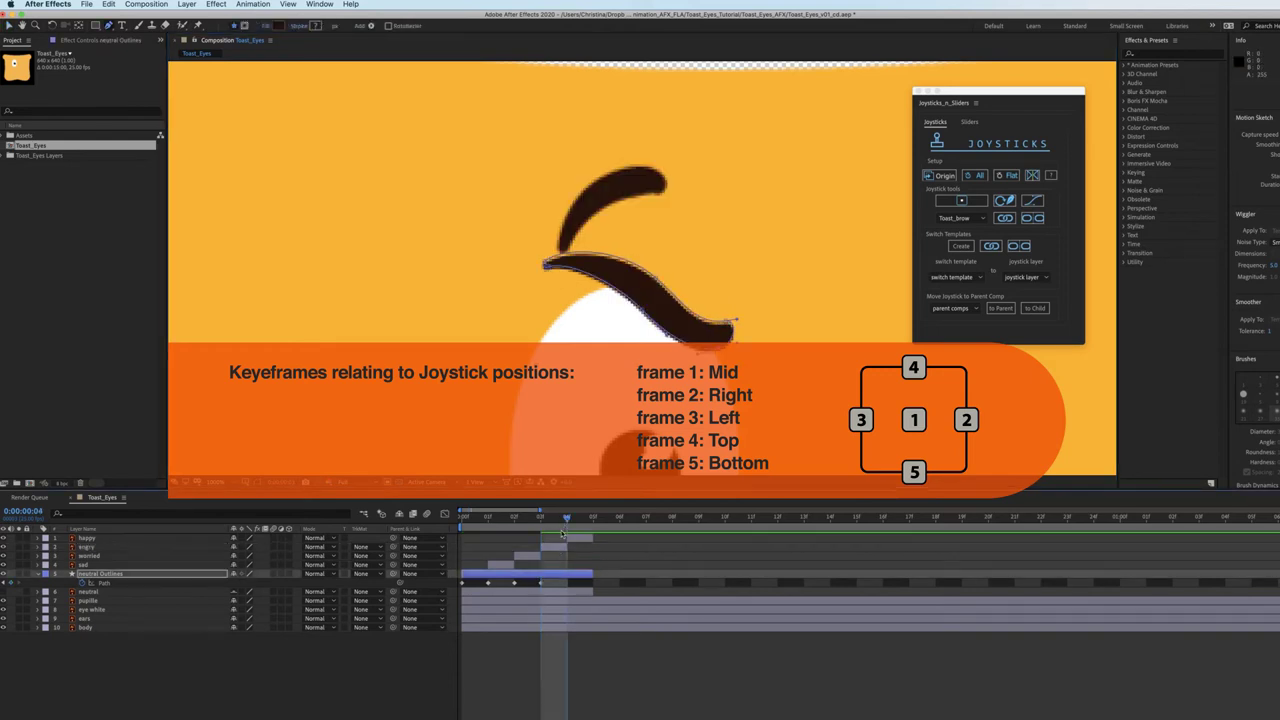
left_click(944, 176)
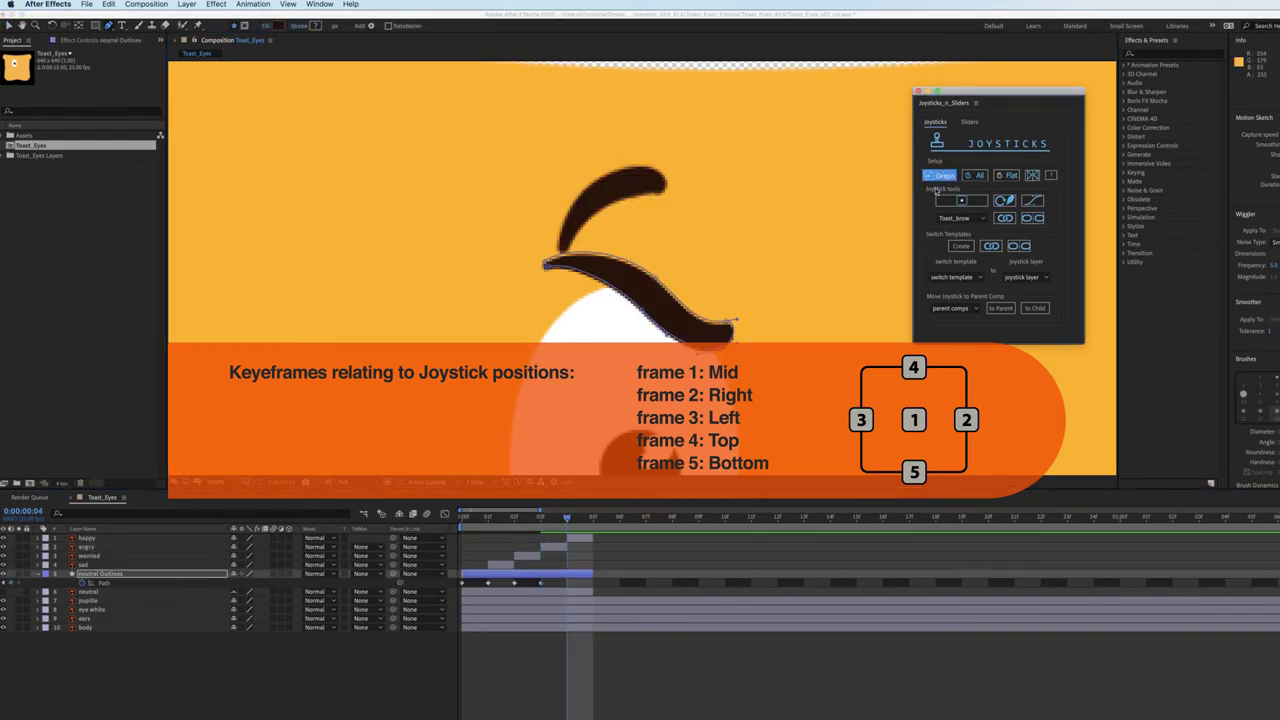
left_click(944, 177)
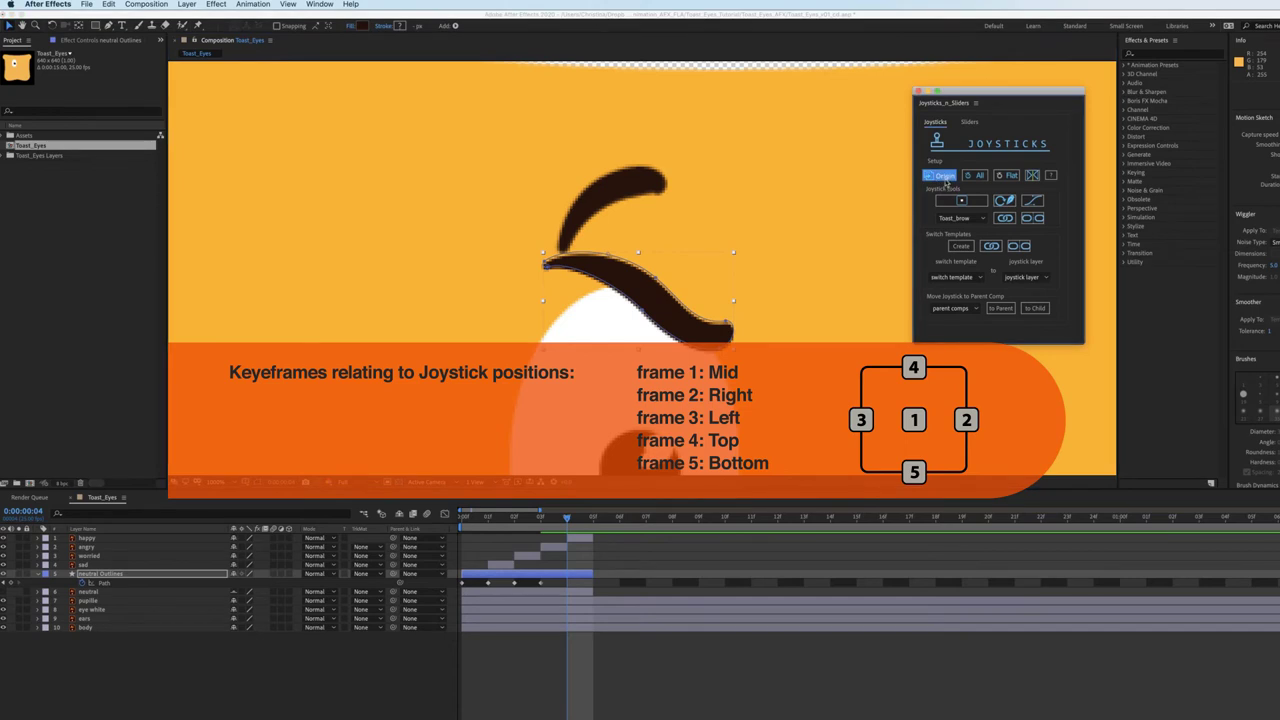
left_click(585, 577)
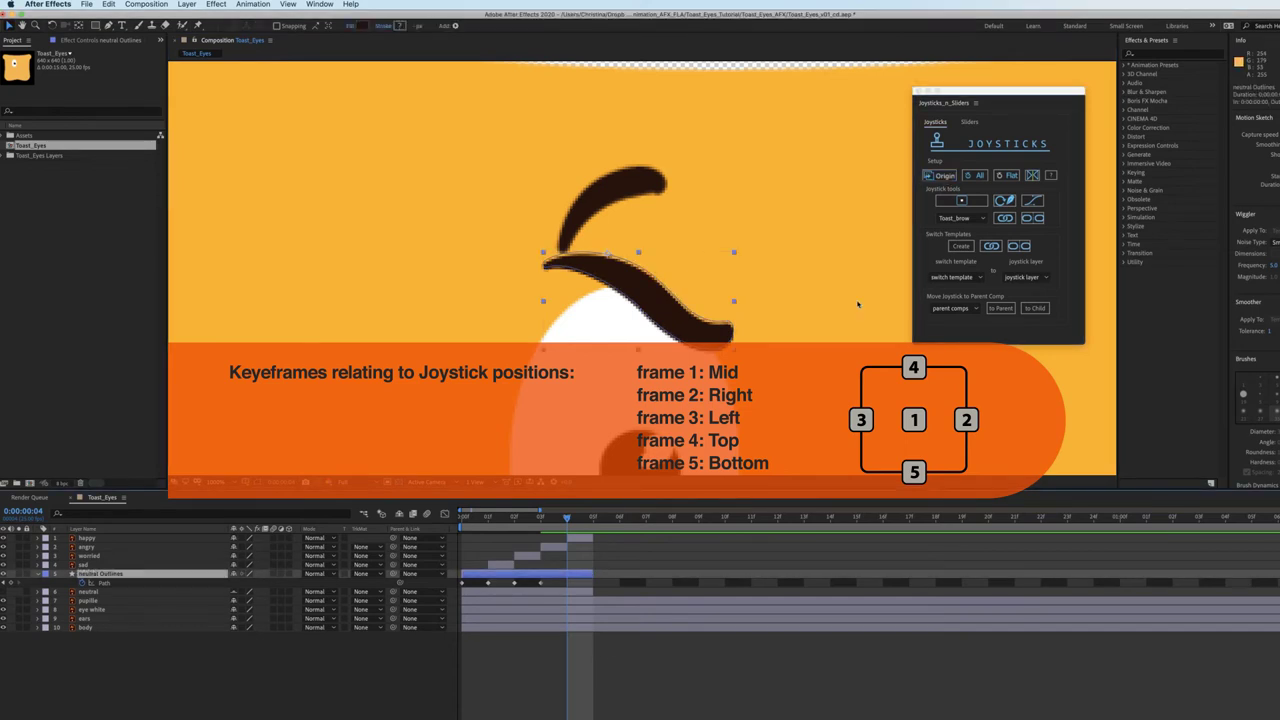
left_click(944, 177)
Reshape the neutral Outlines path on frame 4 to match the happy eyebrow
left_click(645, 258)
left_click(640, 258)
left_click_drag(648, 258, 628, 195)
key("super+z")
double_click(645, 258)
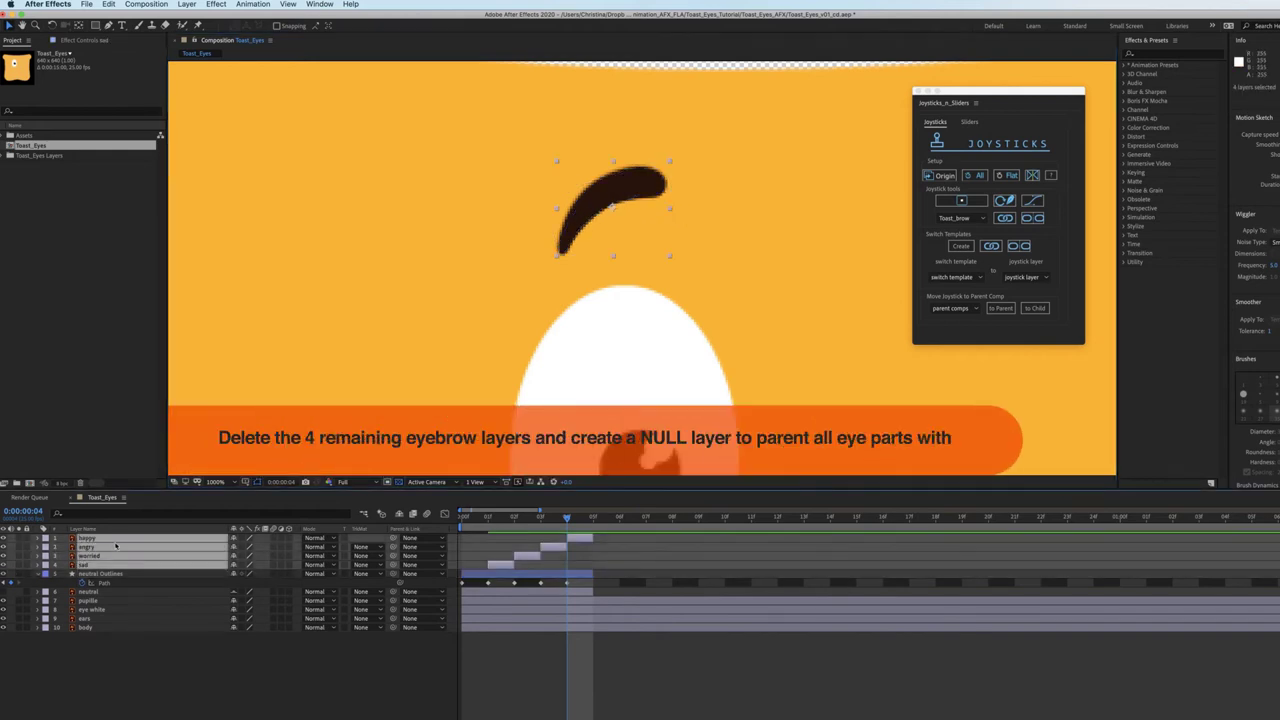
Delete the leftover happy, angry, worried, sad and neutral eyebrow artwork layers and return to the composition's first frame
key("Delete")
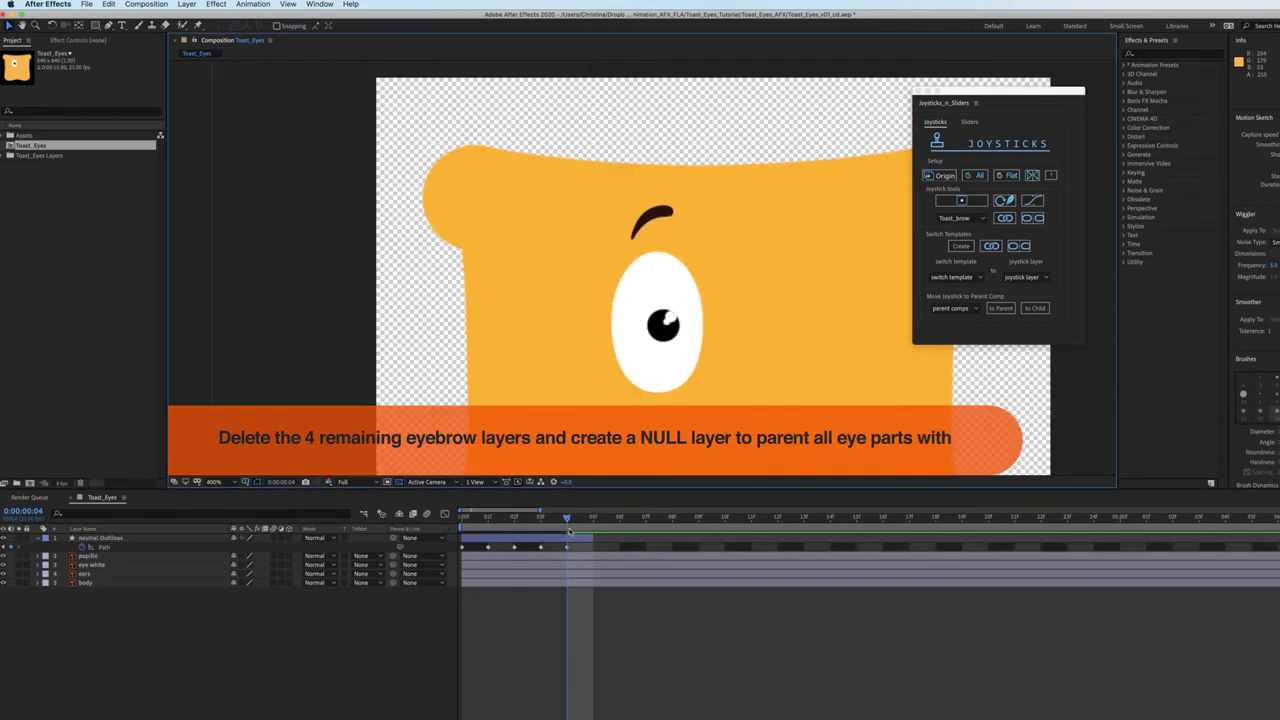
left_click_drag(567, 518, 461, 518)
Create a null object for the eyebrow, pupil and eye white layers and name it Eye_L
left_click(125, 539)
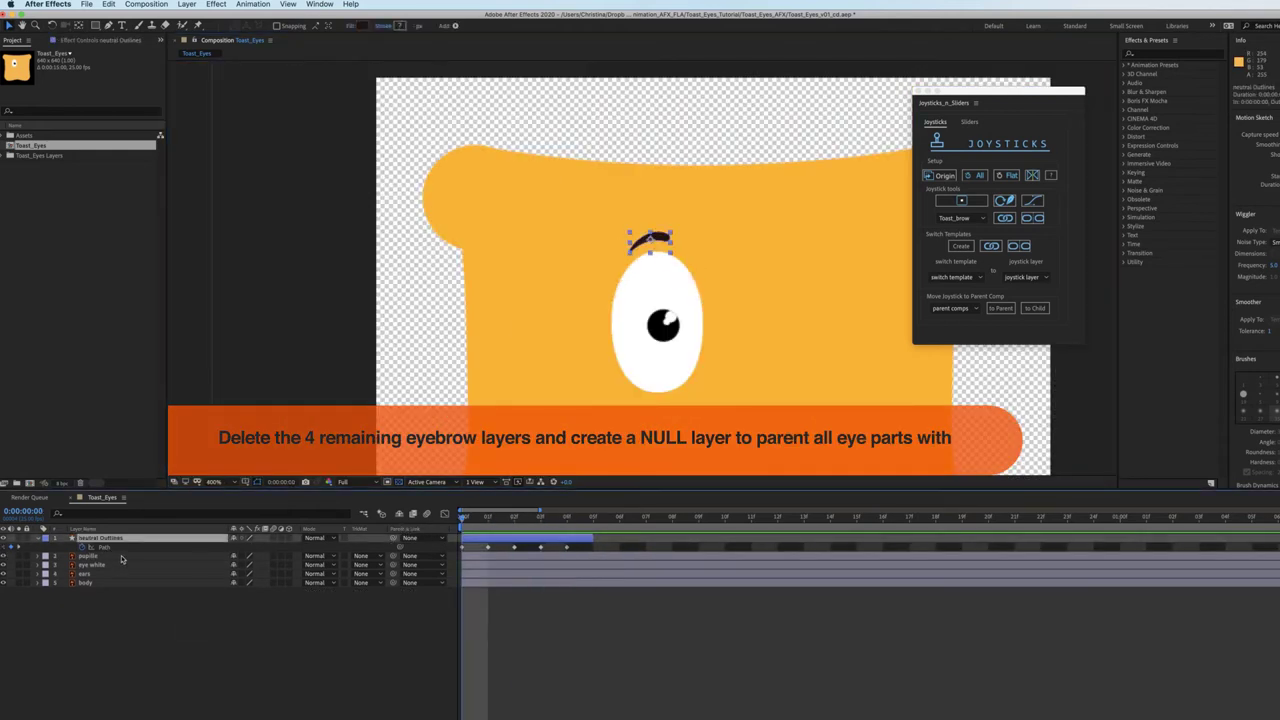
left_click(121, 556, "shift")
left_click(121, 565, "shift")
left_click(187, 4)
mouse_move(200, 17)
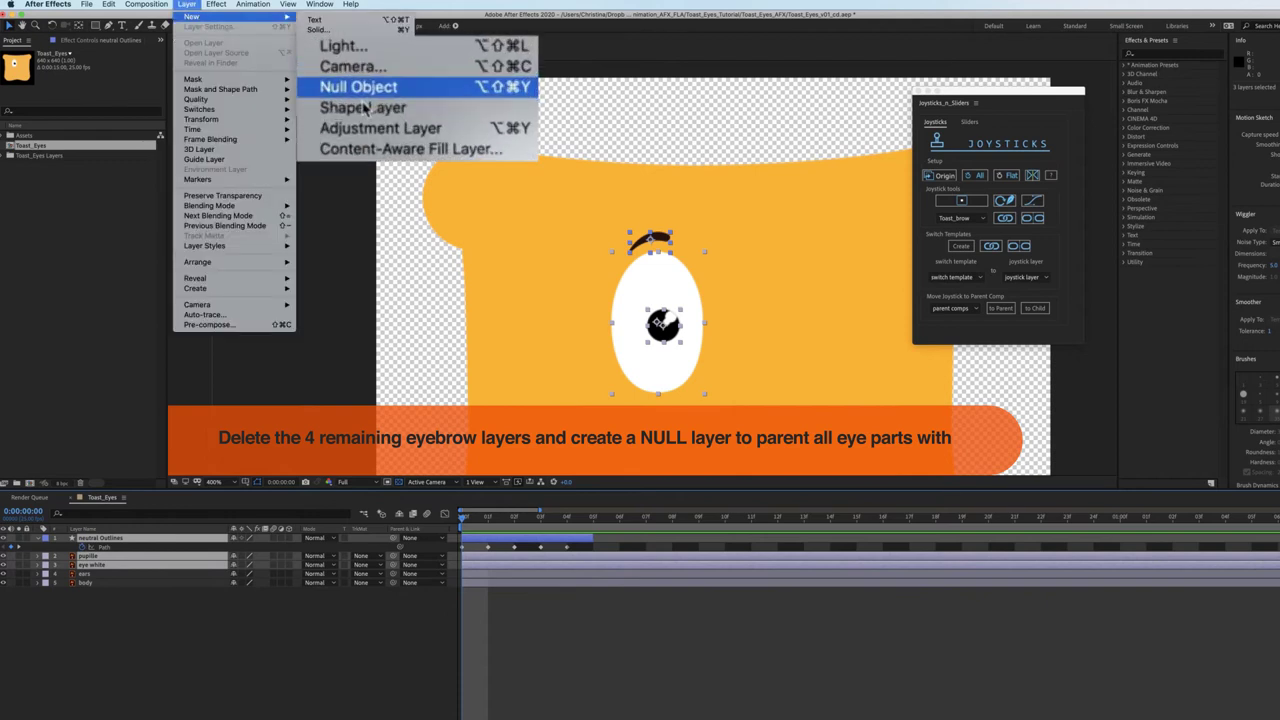
left_click(358, 87)
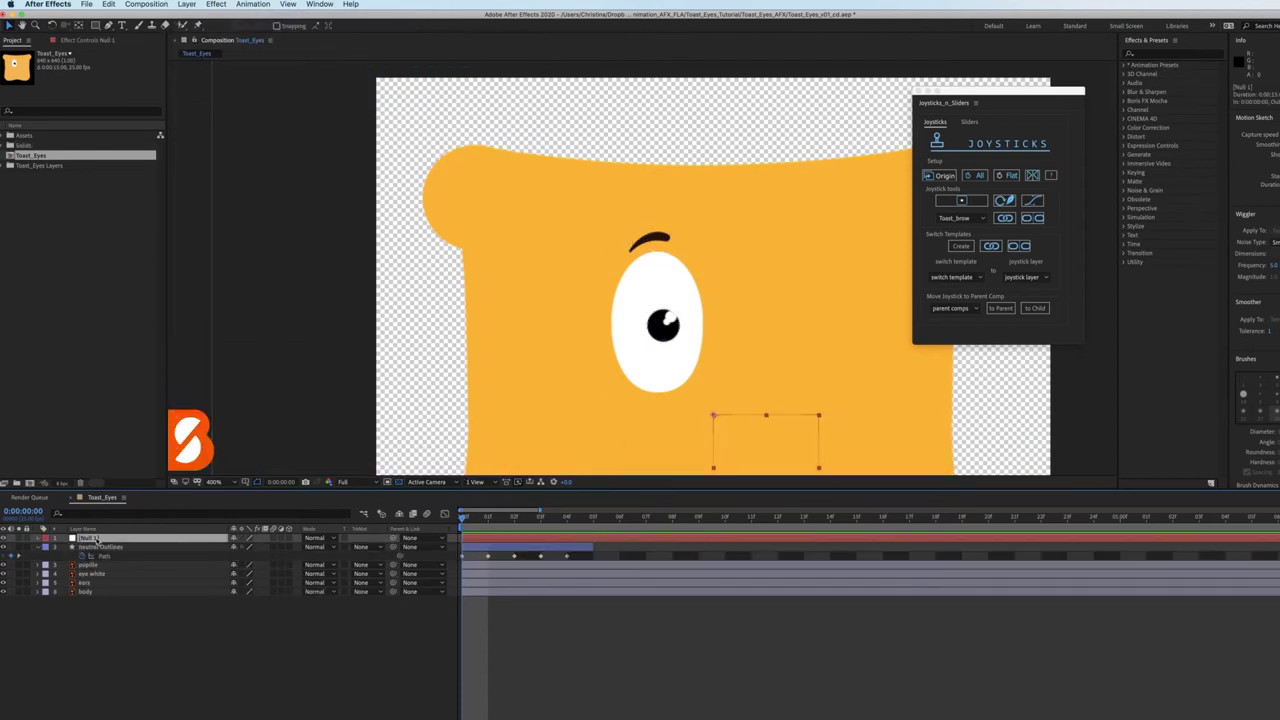
key("Return")
type("Eye_")
type("L")
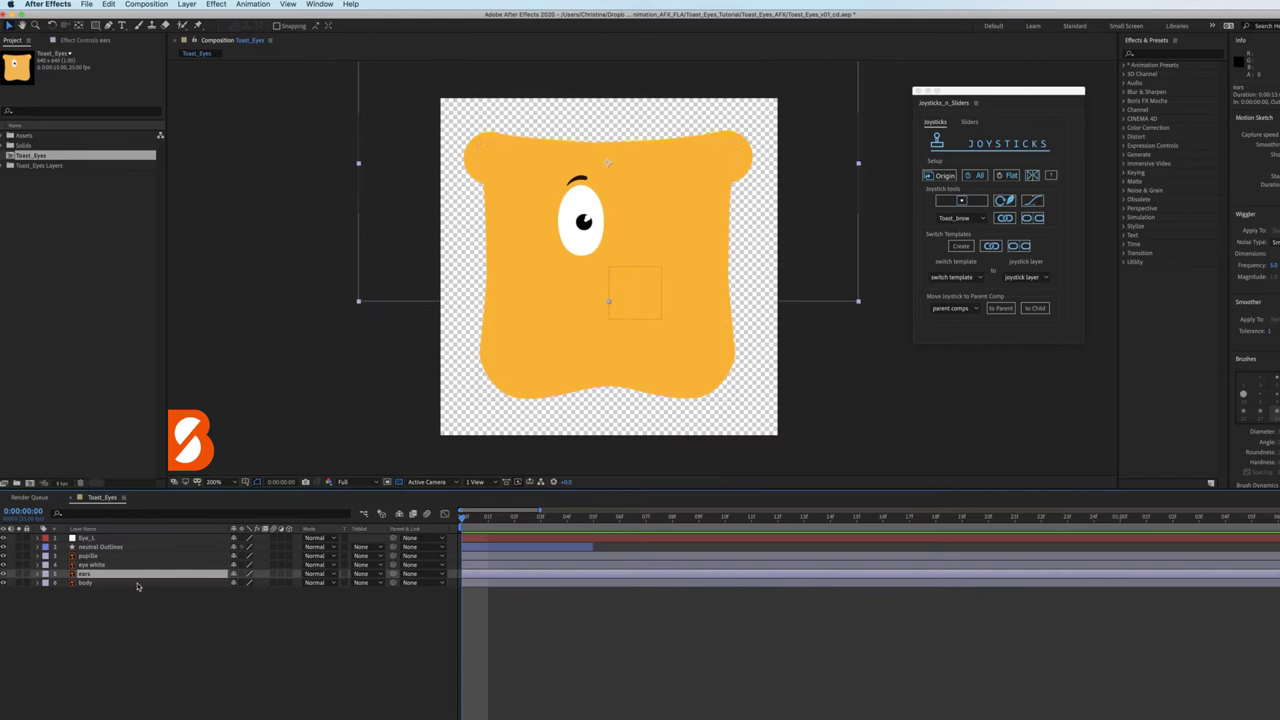
Convert the ears and body vector layers into shape layers
left_click(138, 584, "shift")
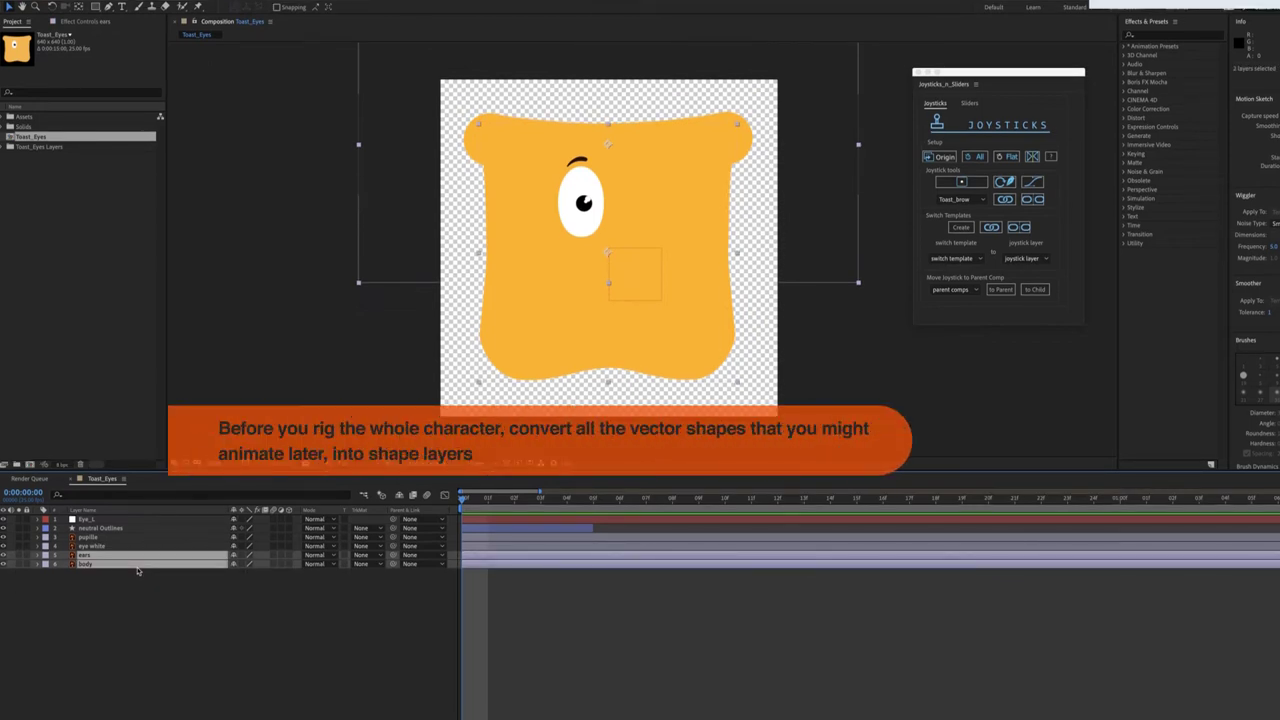
right_click(138, 570)
mouse_move(200, 655)
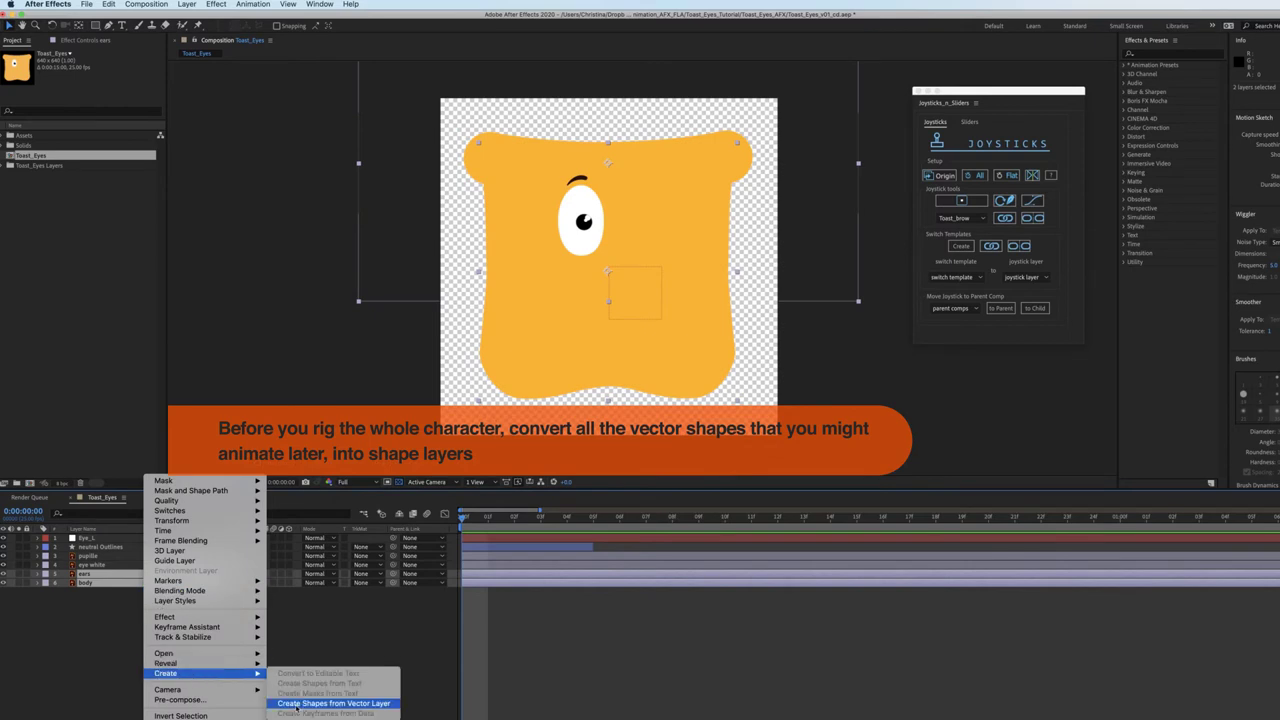
left_click(296, 705)
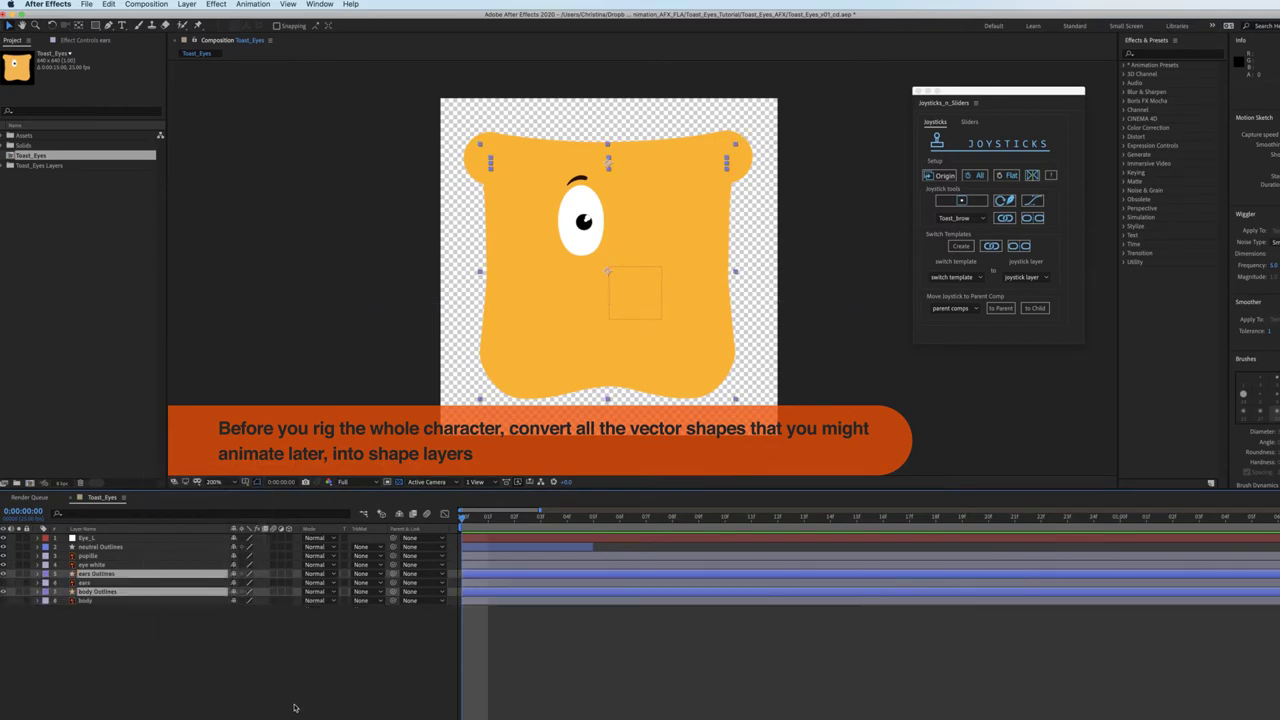
Reveal the path of the ears Outlines layer and nudge the right end point of the ear line slightly
left_click(38, 575)
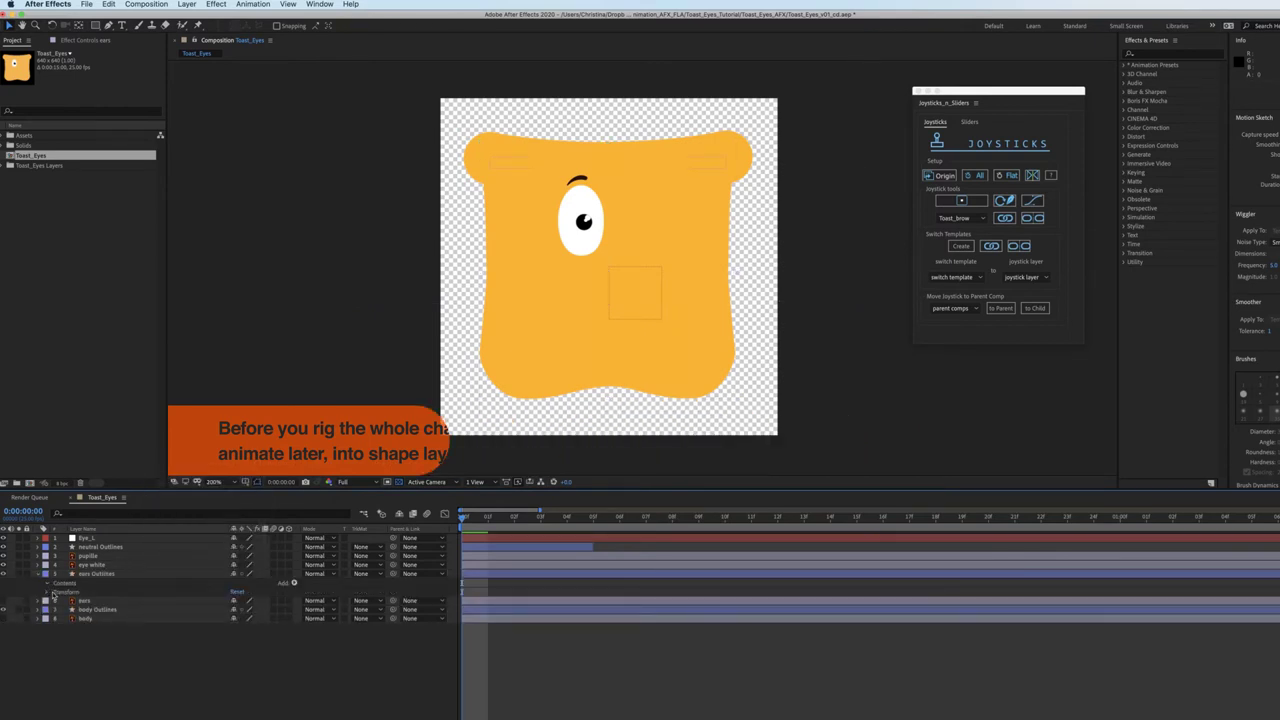
left_click(47, 584)
left_click(56, 593)
left_click(66, 602)
left_click(95, 611)
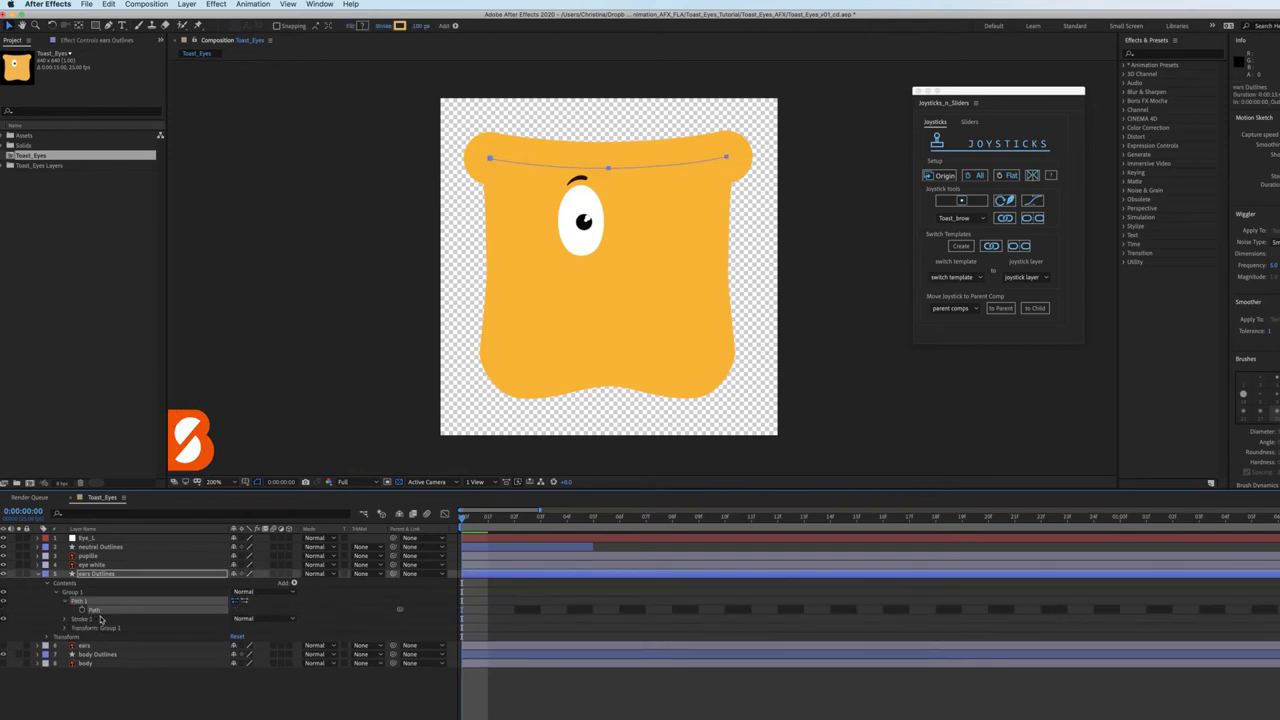
key("a")
mouse_move(728, 163)
left_mouse_down()
mouse_move(706, 200)
mouse_move(727, 149)
mouse_move(707, 168)
mouse_move(726, 160)
left_mouse_up()
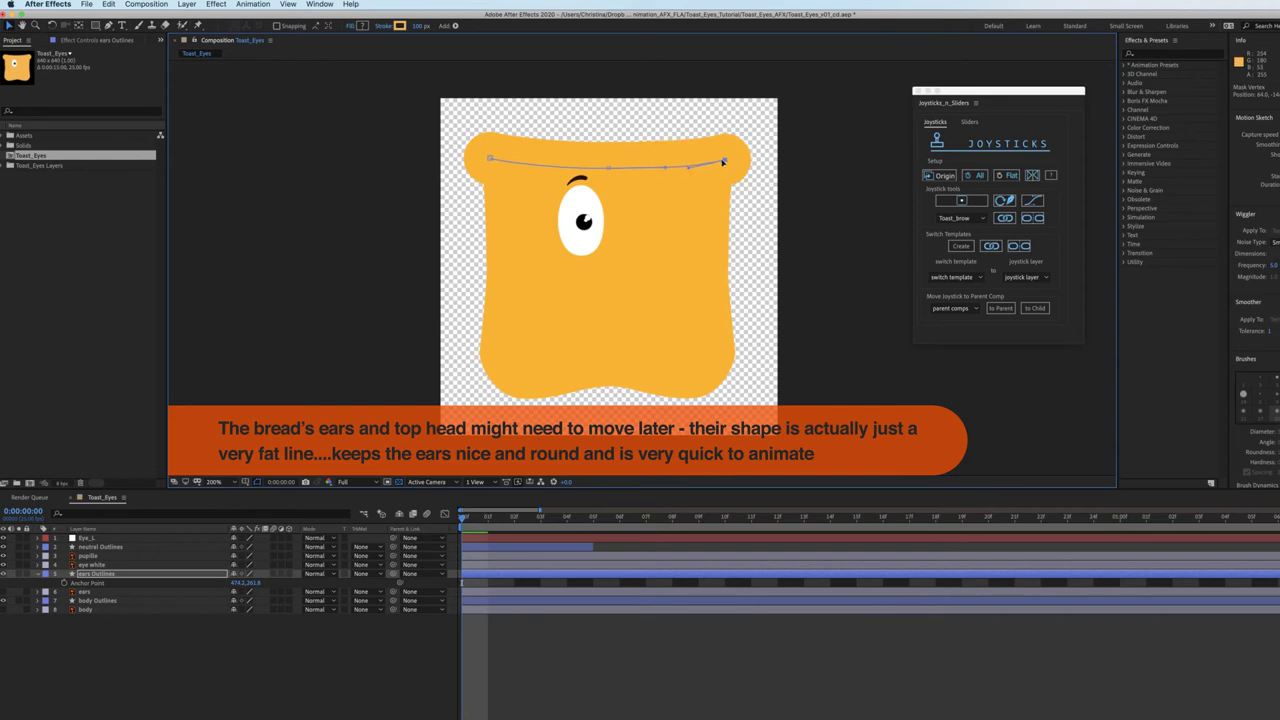
Delete the original ears and body vector layers
left_click(128, 592)
left_click(126, 609, "super")
key("Delete")
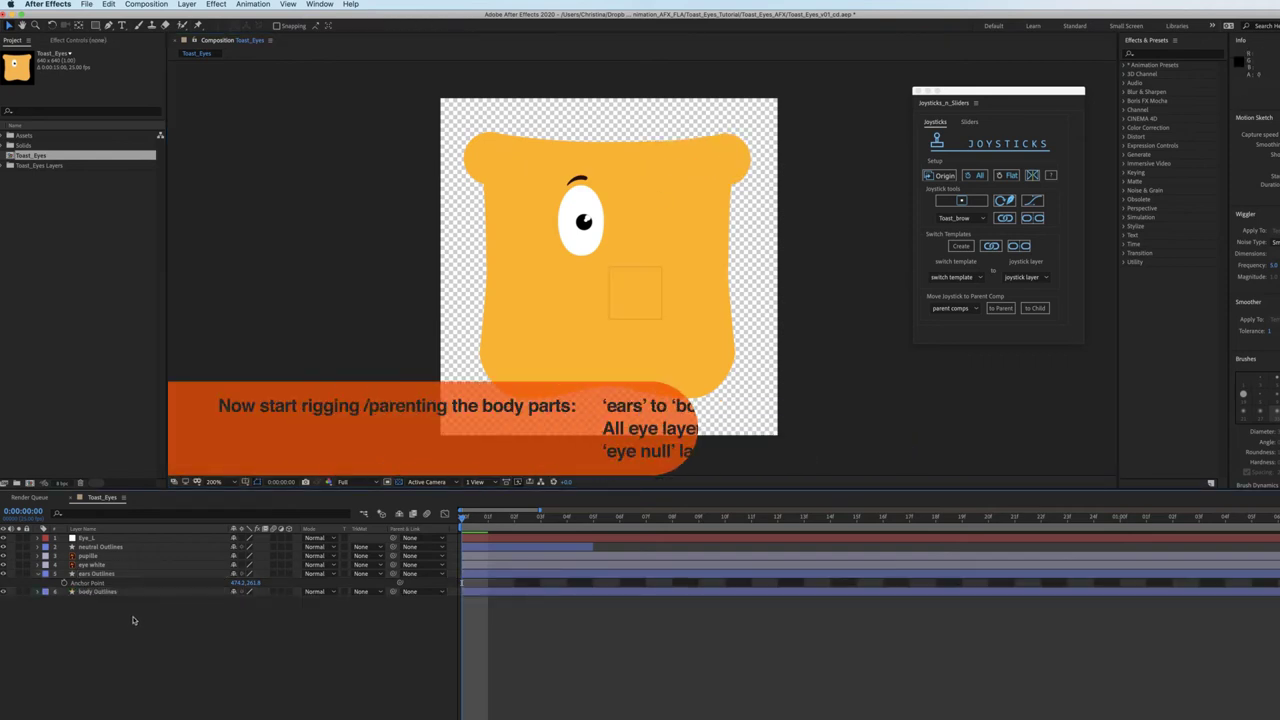
Parent the Eye_L null and the ears Outlines layer to body Outlines
left_click(40, 577)
left_click(130, 538)
left_click_drag(393, 538, 200, 588)
left_click(100, 573)
left_click_drag(393, 573, 200, 588)
Parent the neutral Outlines, pupille and eye white layers to Eye_L, and shift the body slightly to test the rig
left_click(100, 547)
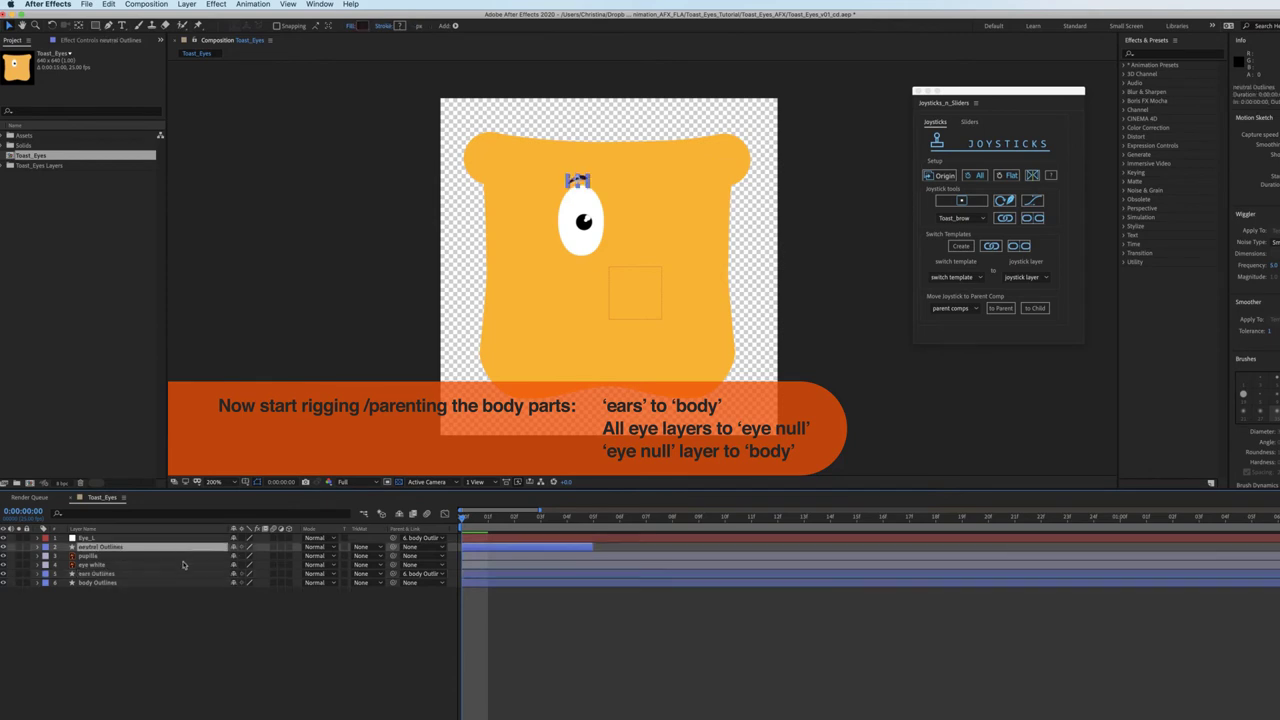
left_click(92, 565, "shift")
left_click_drag(393, 547, 120, 538)
left_click(372, 660)
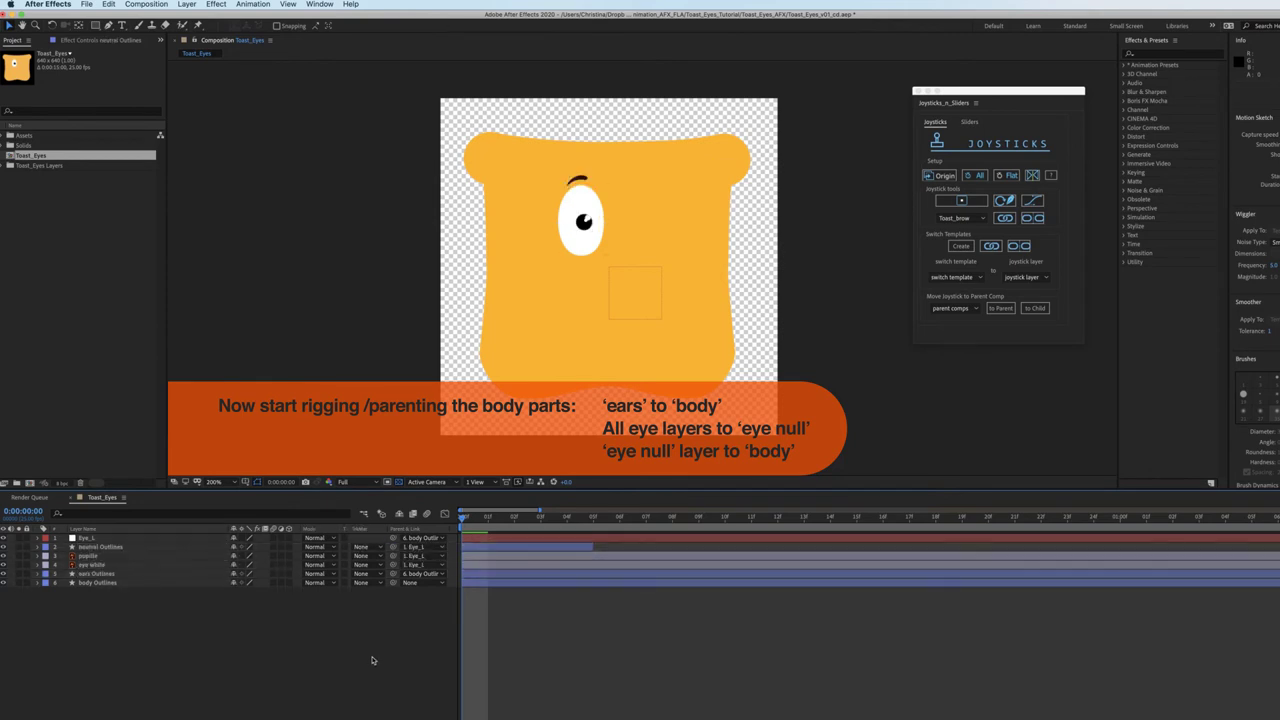
left_click(151, 585)
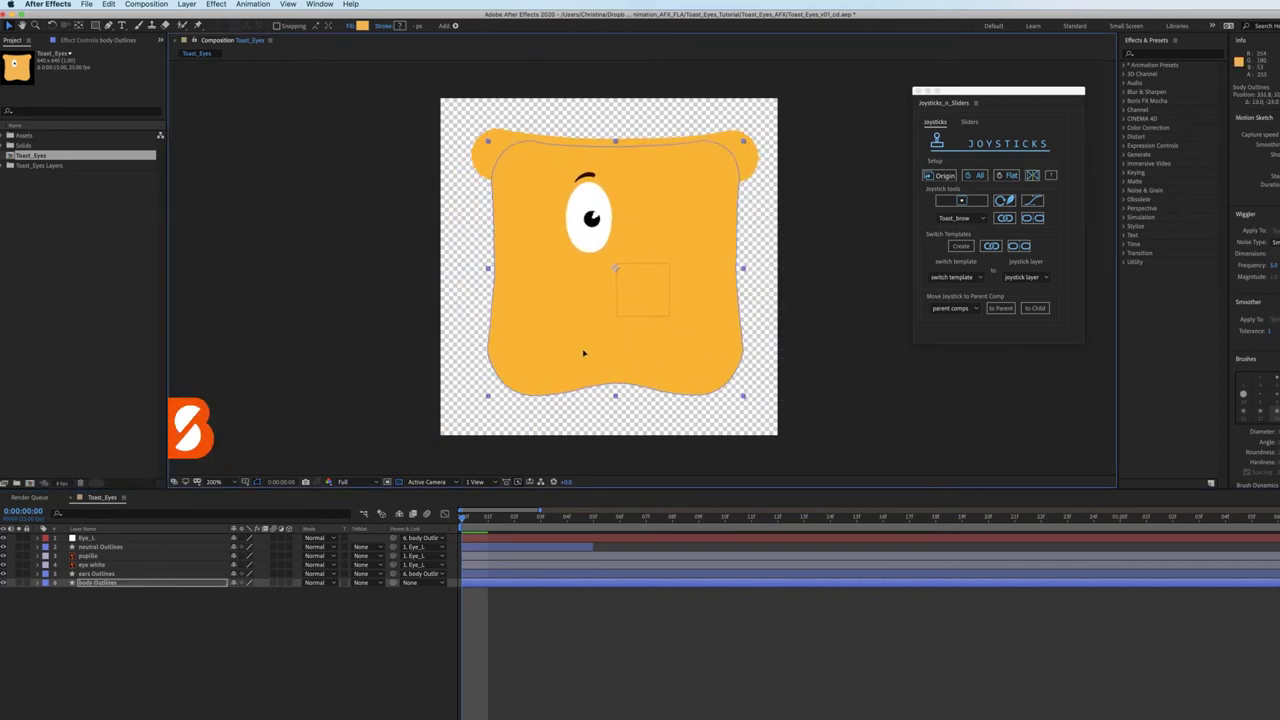
Duplicate the Eye_L null with its eyebrow, pupil and eye white layers, and group the copies above the originals
left_click(88, 538)
left_click(112, 566, "shift")
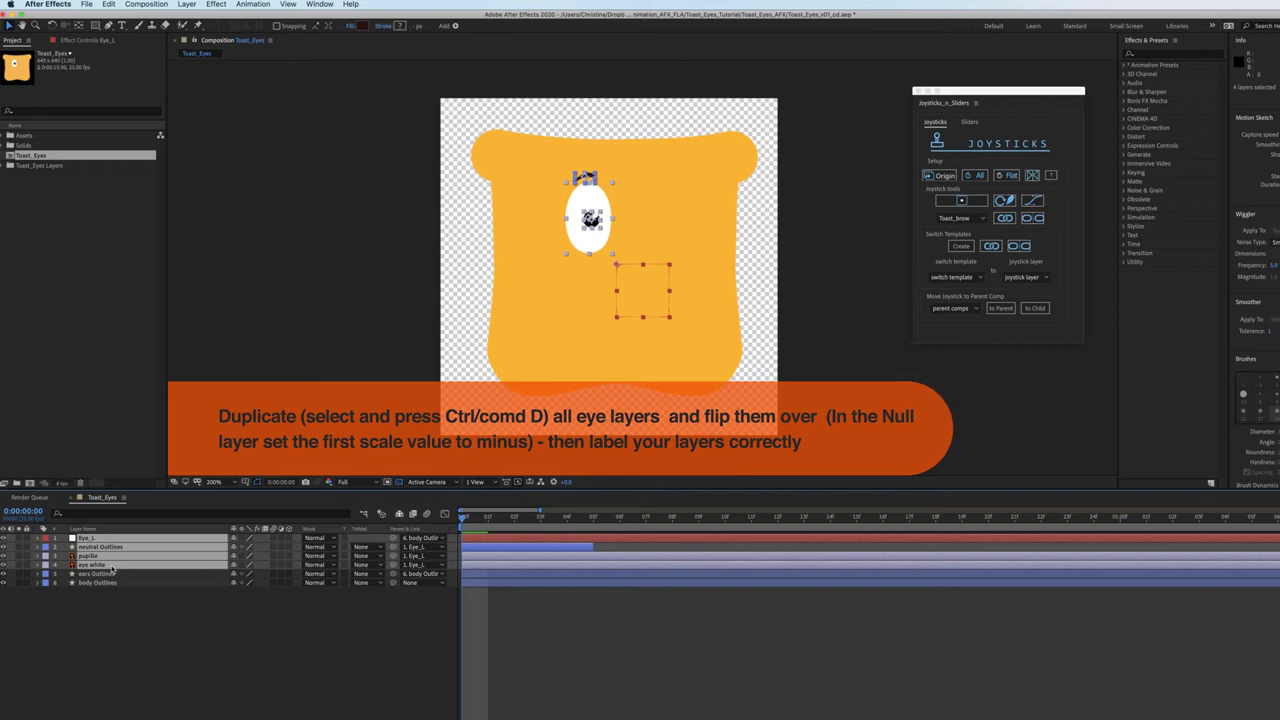
key("super+d")
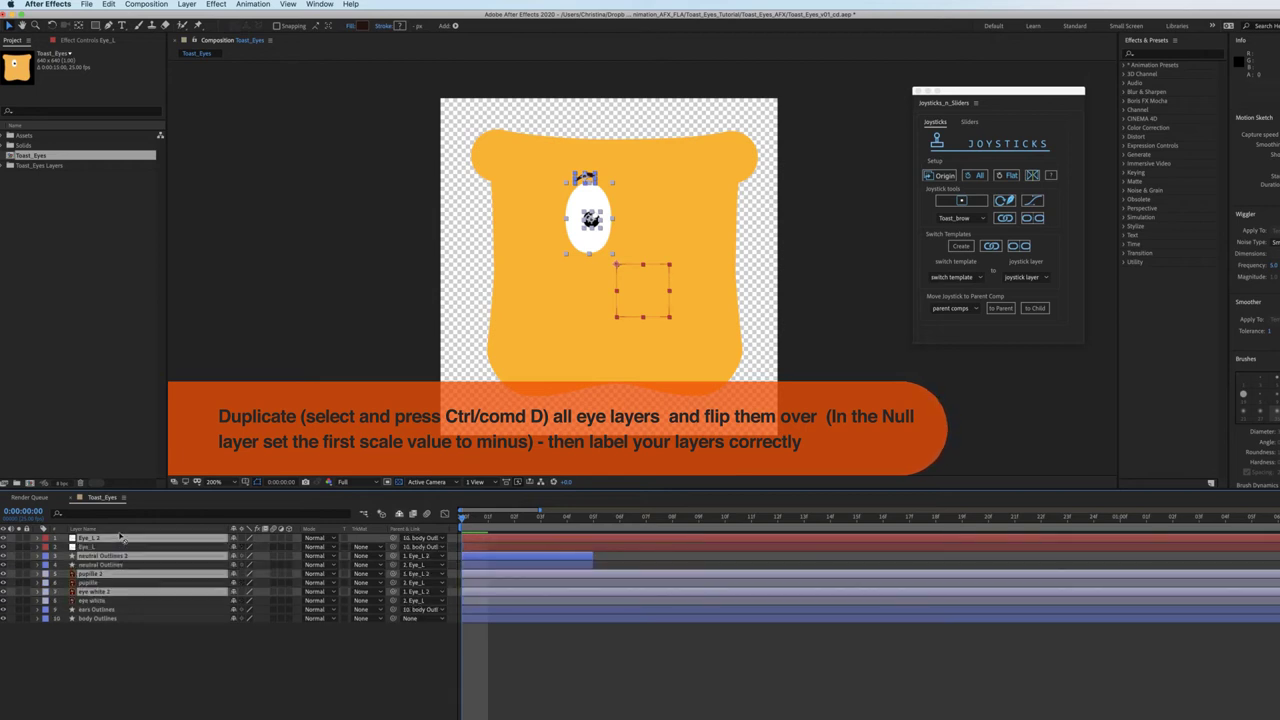
left_click_drag(138, 558, 134, 562)
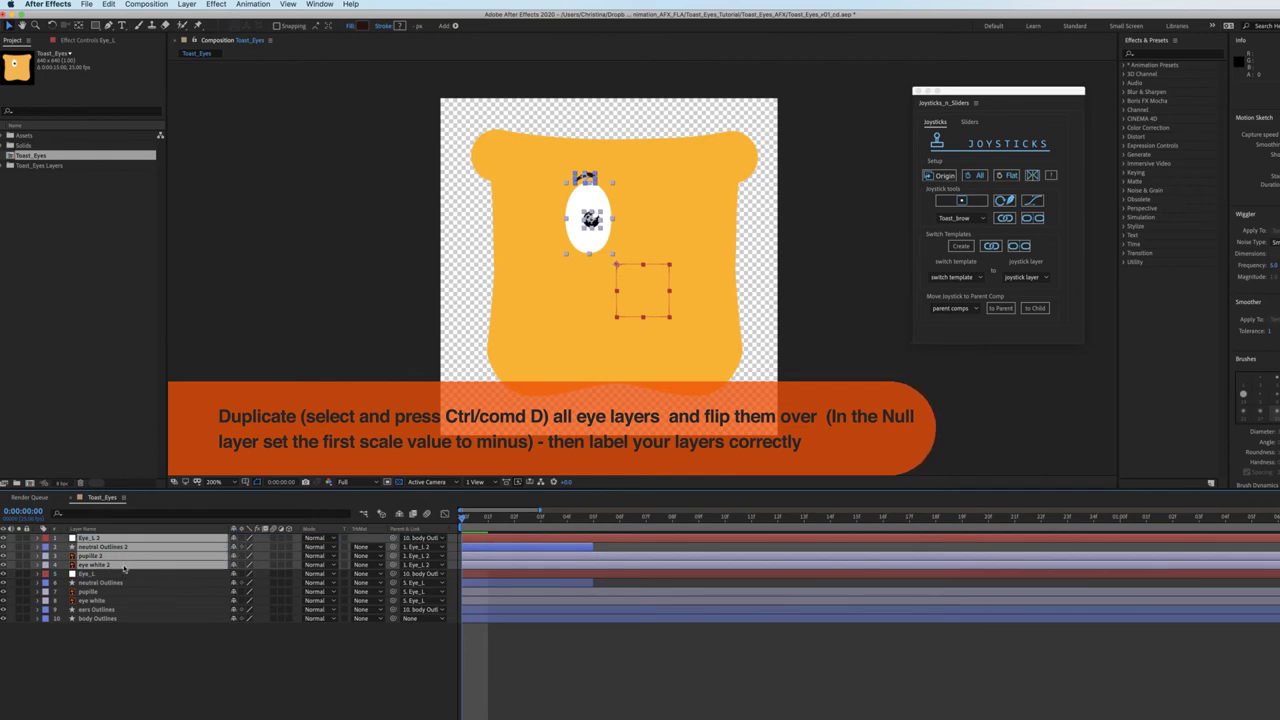
Flip the duplicated eye by setting the horizontal scale of the Eye_L 2 null to -100%
left_click(100, 538)
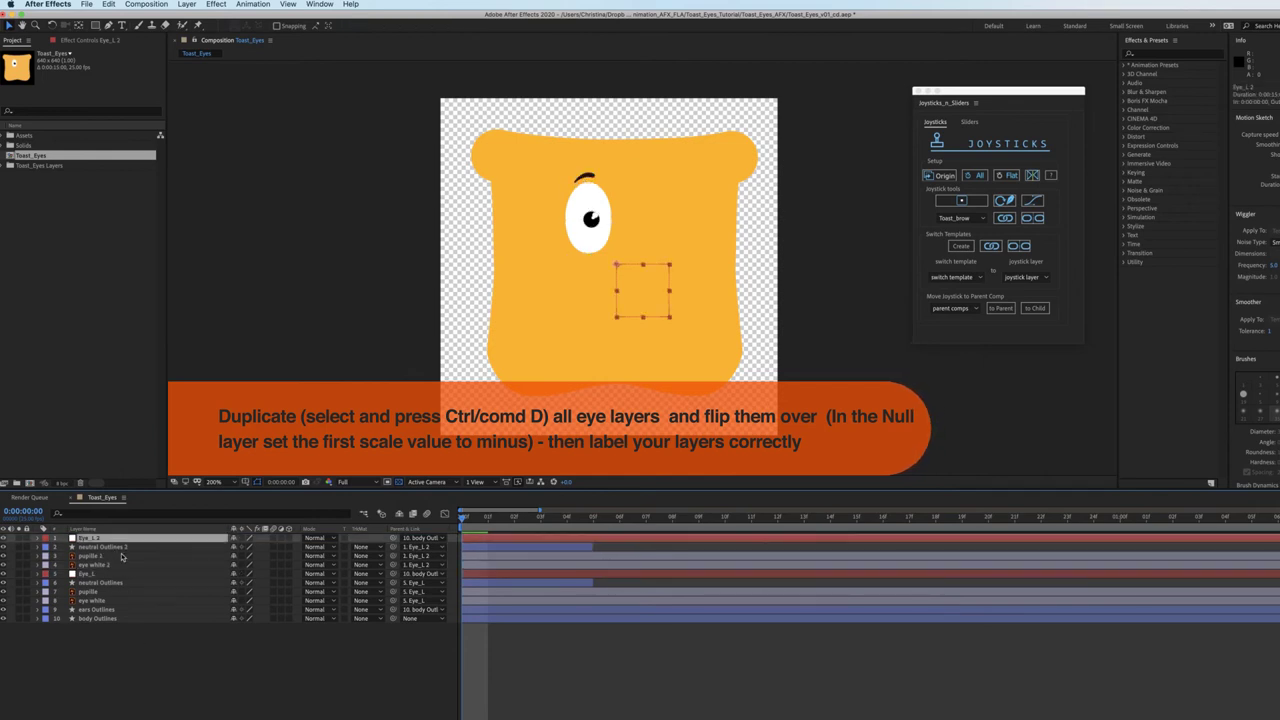
key("s")
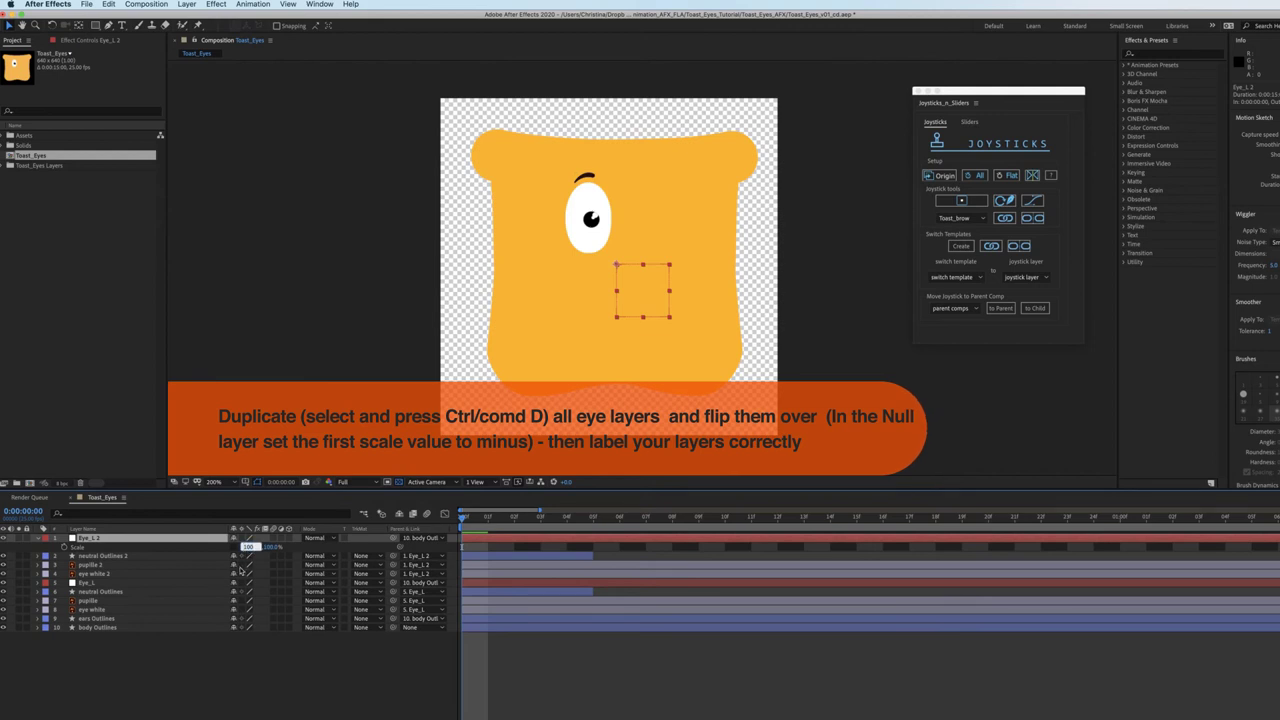
key("Return")
left_click(206, 664)
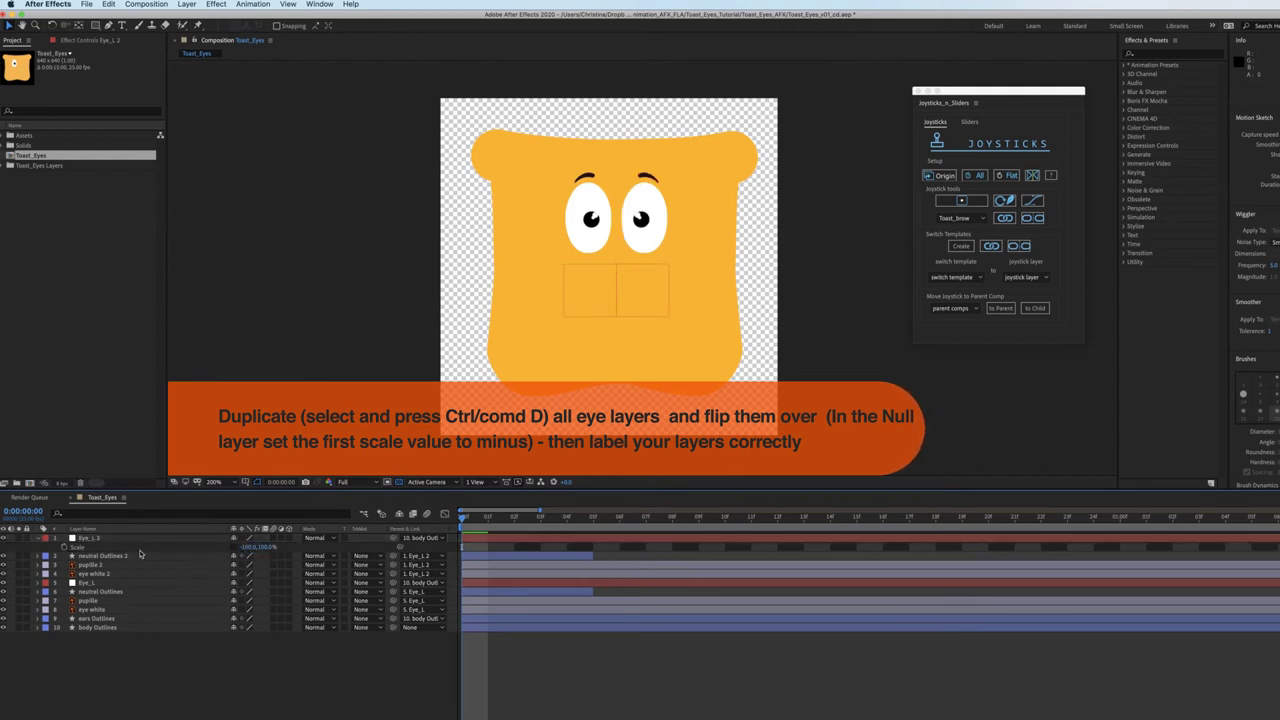
Rename the duplicated eyebrow brow_R and its null Eye_R, and label the other eye layers with R or L
left_click(124, 555)
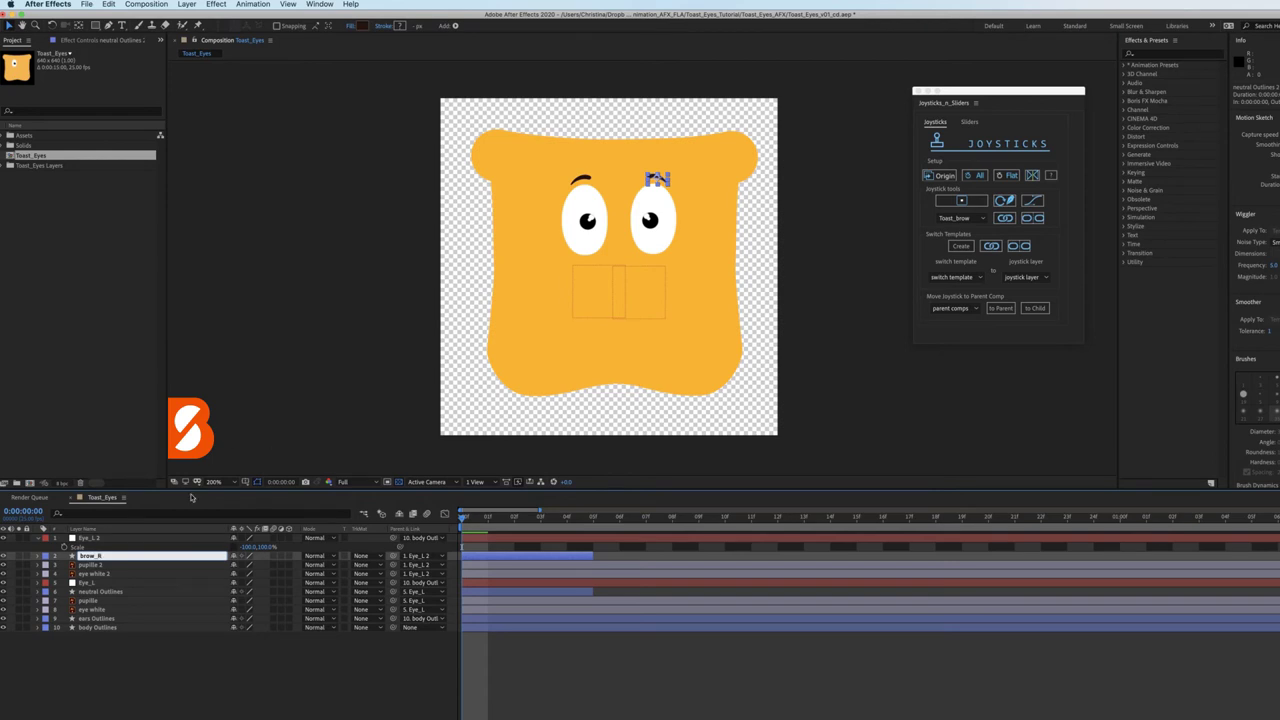
left_click(105, 538)
key("Return")
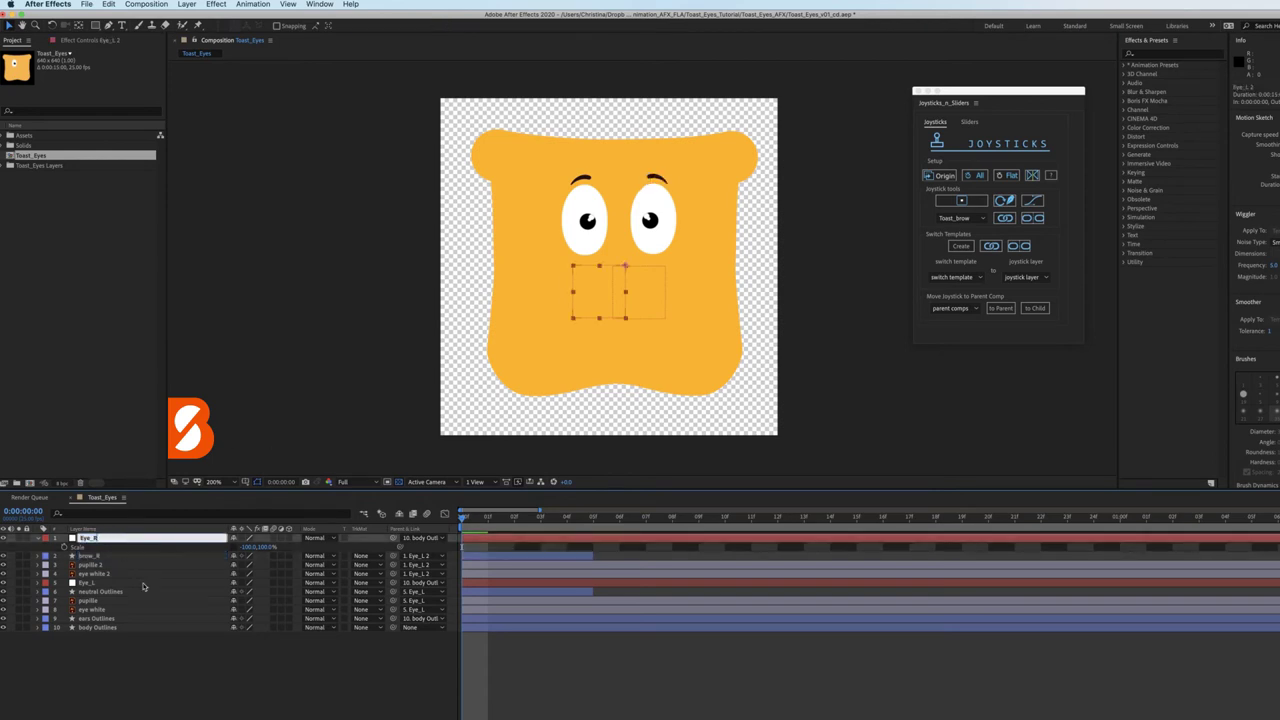
type("Eye_R")
key("Return")
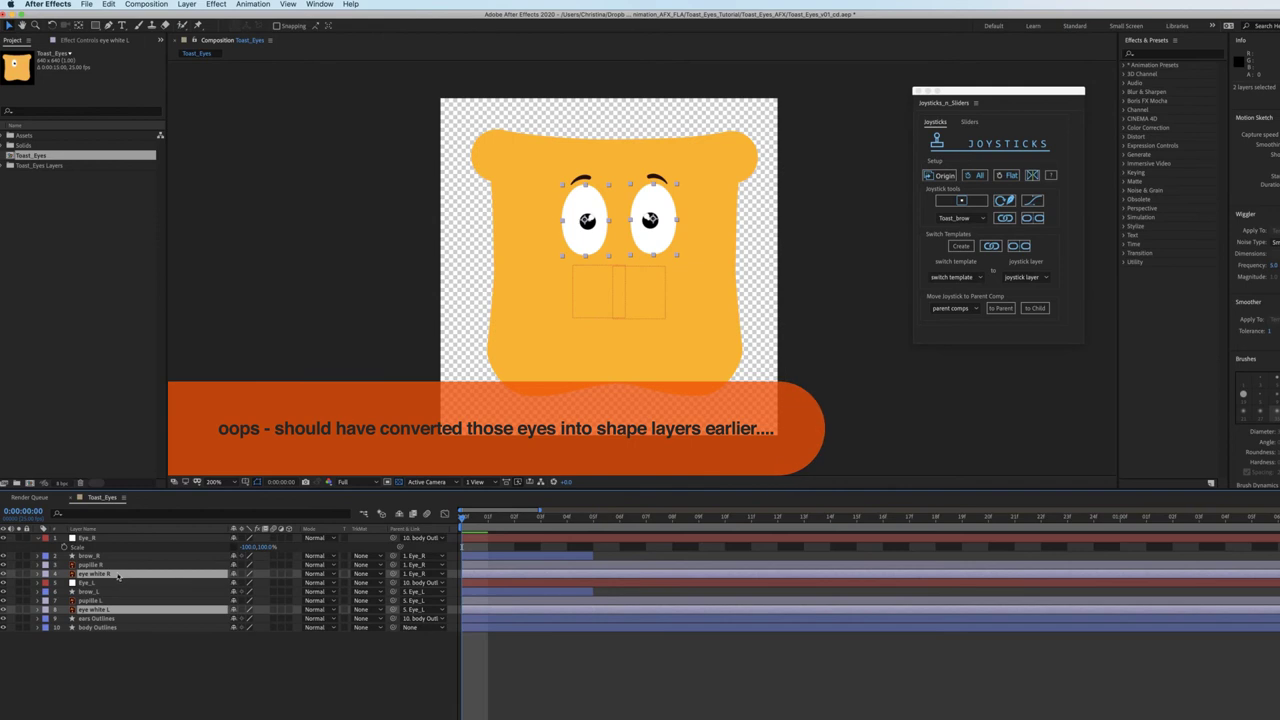
Convert the eye white R and eye white L vector layers into shape layers
right_click(120, 576)
mouse_move(128, 581)
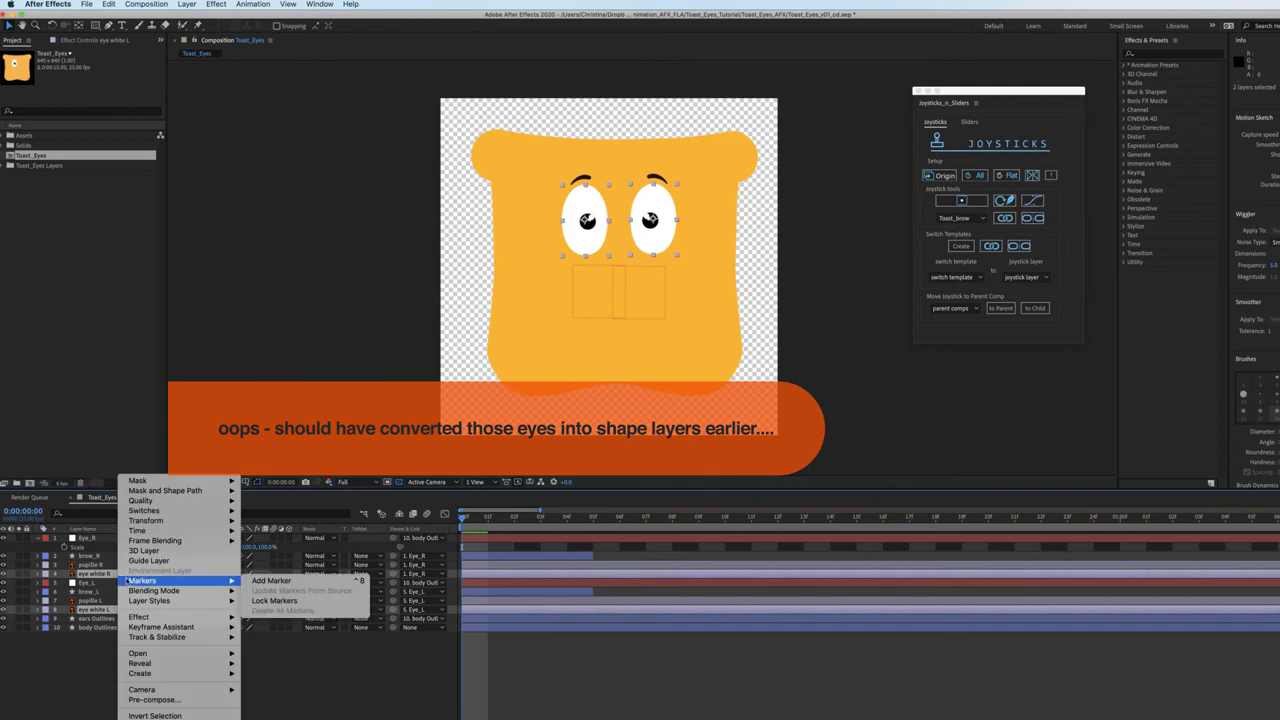
mouse_move(150, 673)
left_click(295, 705)
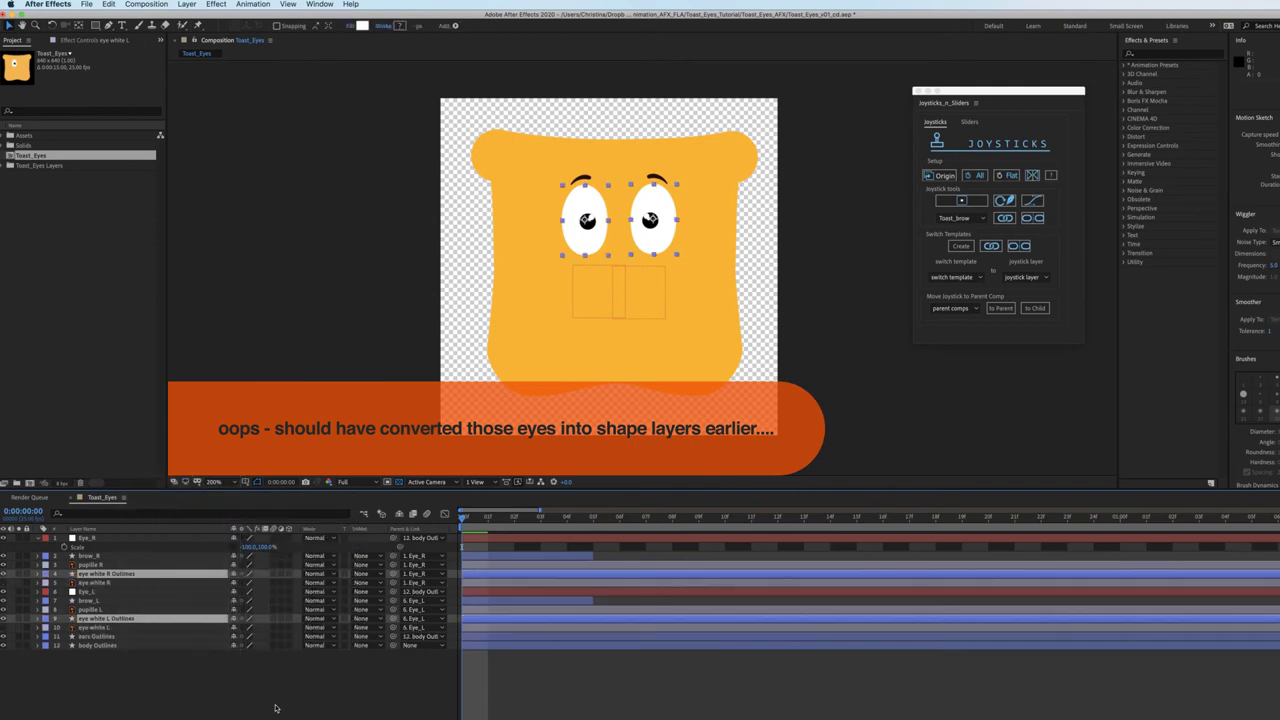
Delete the original eye white R and eye white L vector layers
left_click(116, 584)
left_click(116, 628, "super")
key("Delete")
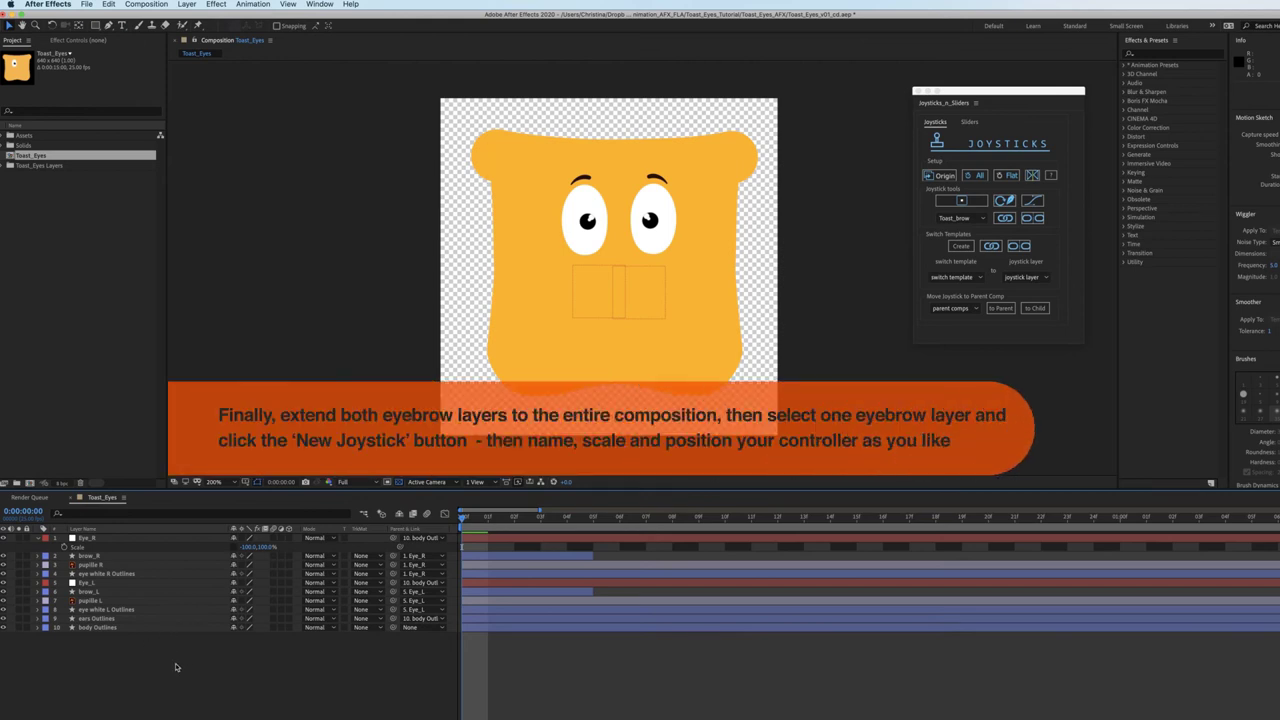
Extend the brow_R and brow_L layers to the full duration of the composition
left_click(471, 557)
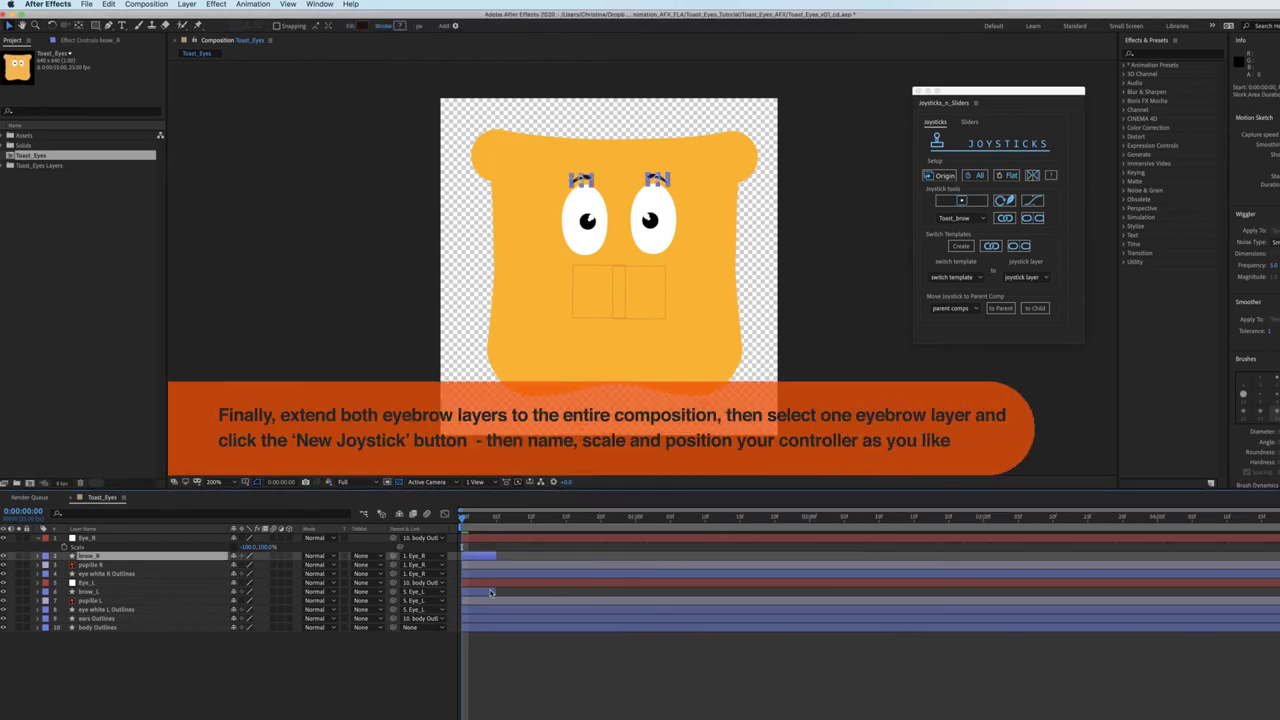
left_click(485, 592, "super")
left_click_drag(494, 592, 1166, 656)
left_click(1166, 656)
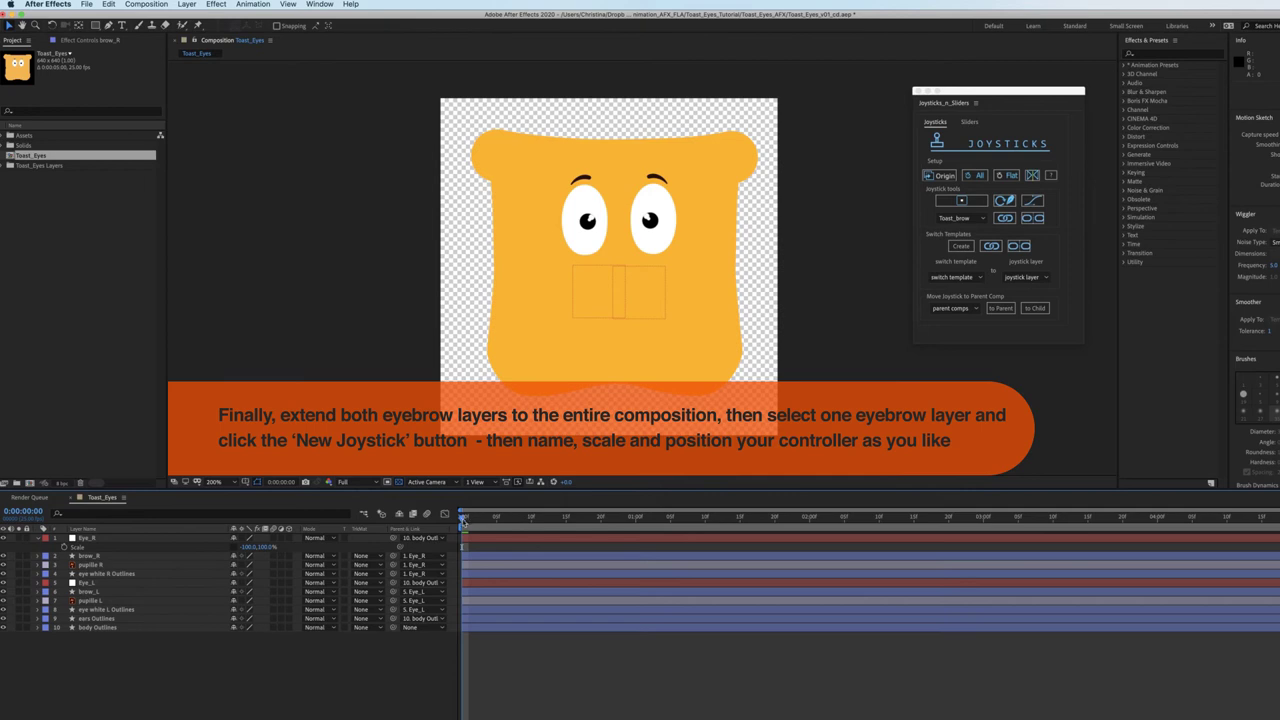
Create a joystick controller named Brow_control_R from the brow_R layer's path keyframes
left_click(80, 556)
key("u")
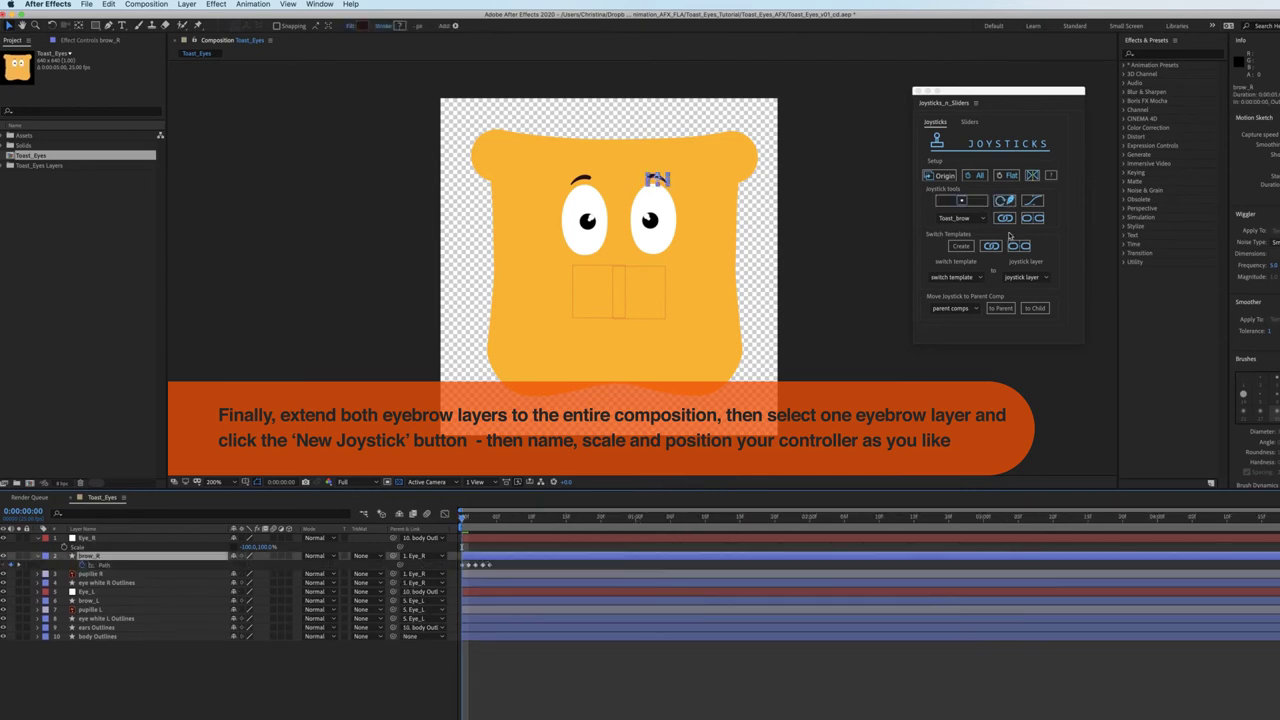
left_click(983, 260)
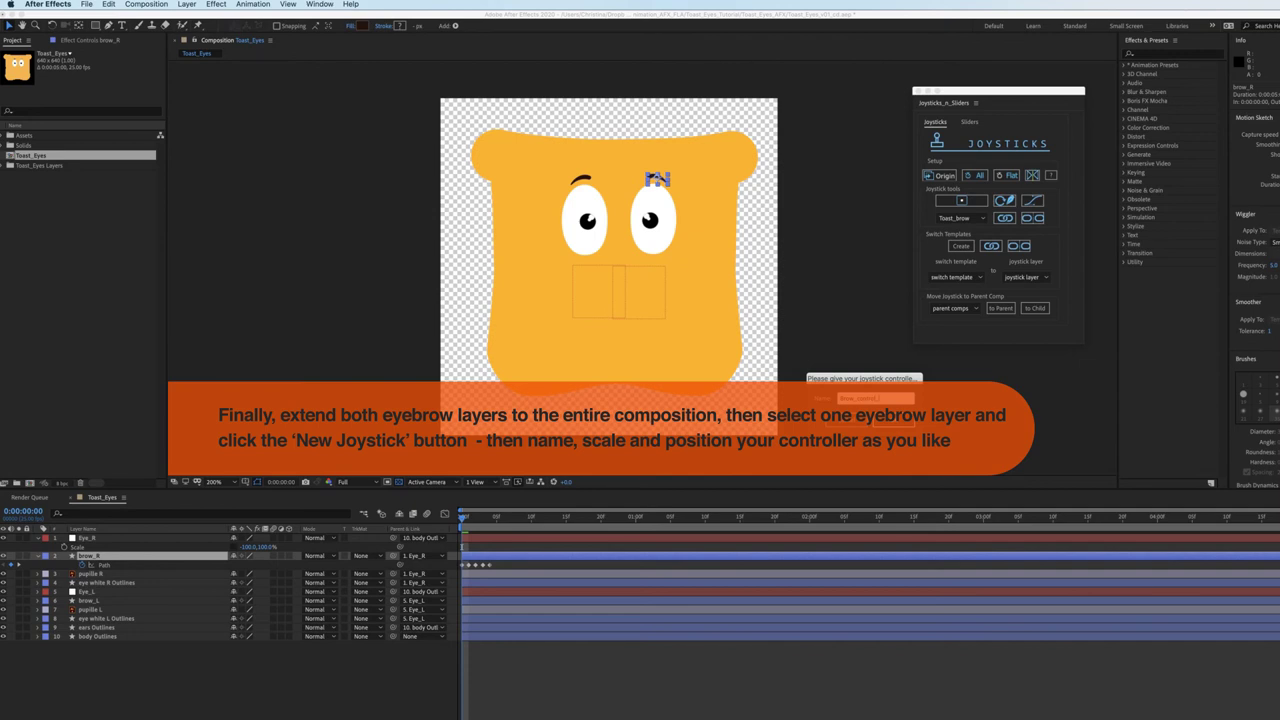
key("Return")
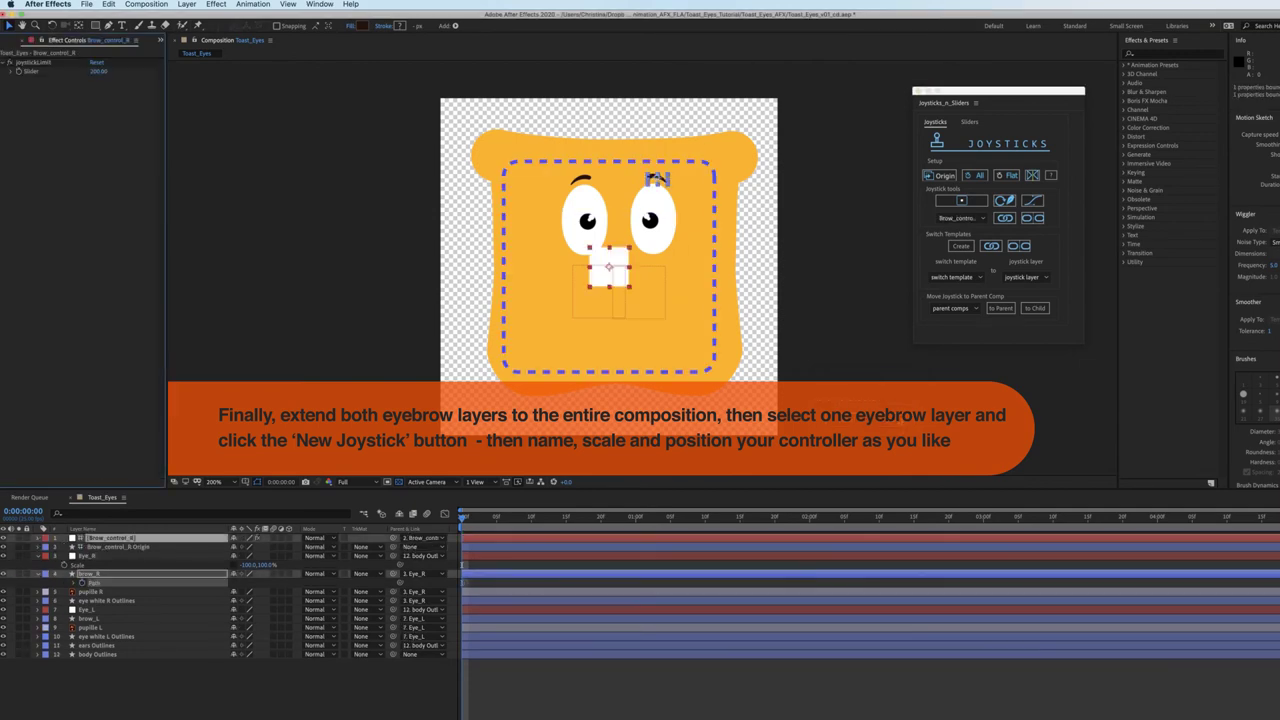
Scale the Brow_control_R Origin layer to 23% and place the controller beside the brow_R eye at the toast's edge
left_click(137, 549)
key("s")
left_click_drag(260, 556, 241, 556)
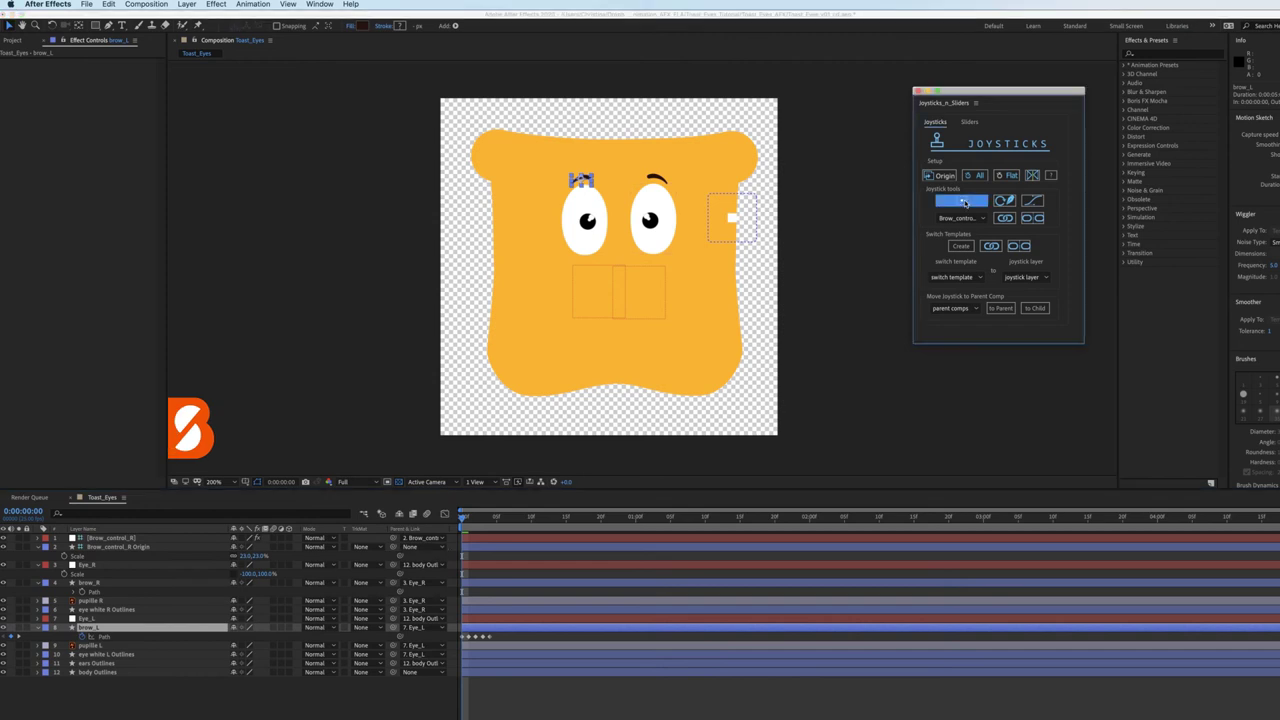
Create a joystick controller named brow_control_L from the brow_L layer
type("ow_control_L")
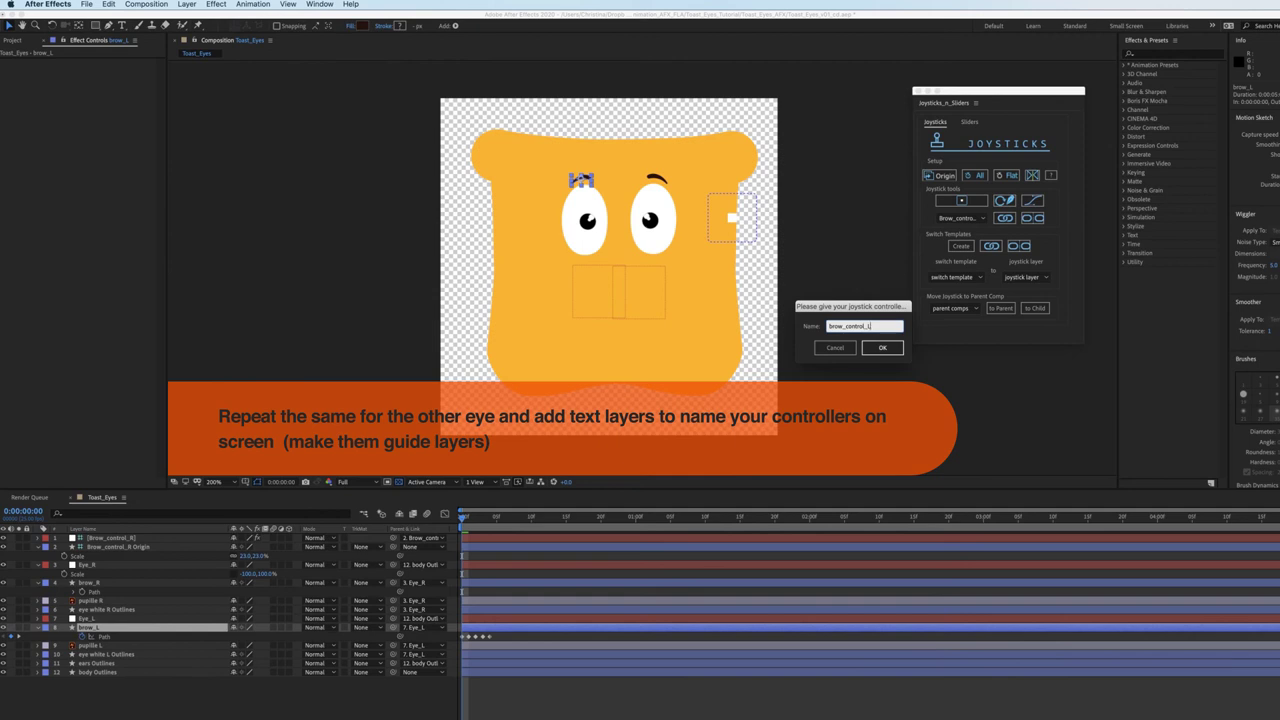
left_click(886, 350)
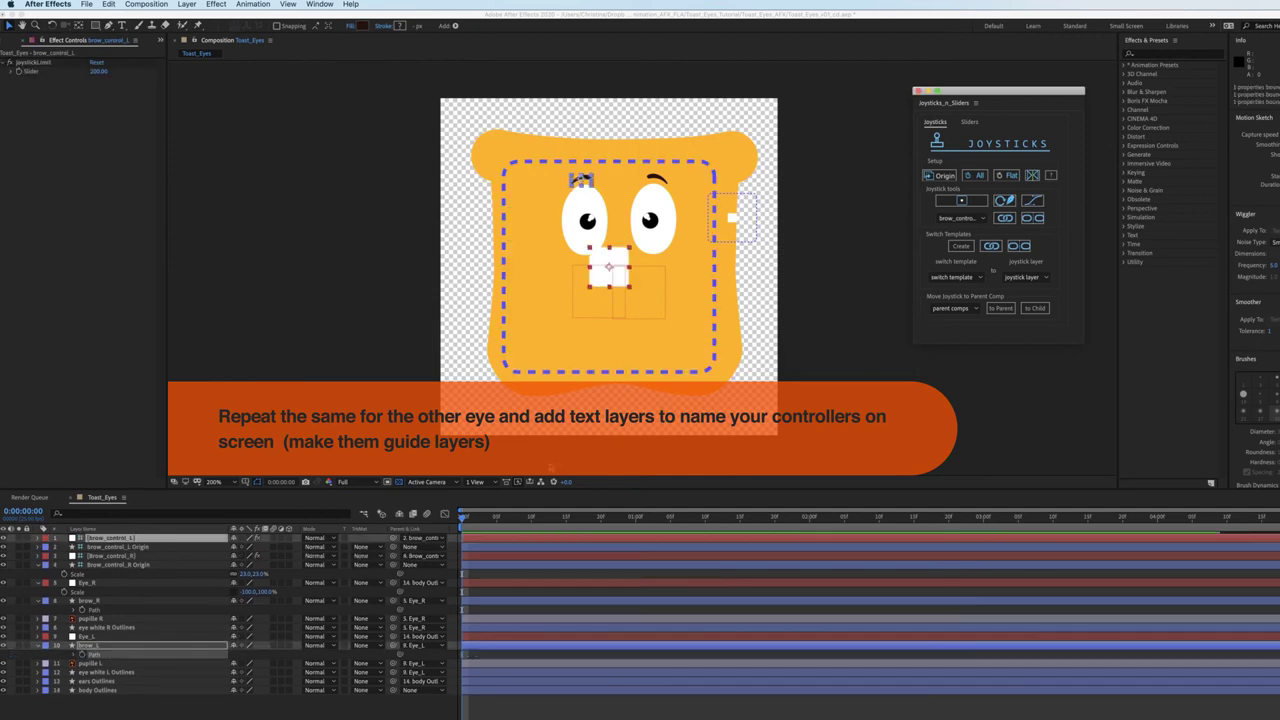
Scale down the brow_control_L Origin layer and place its controller beside the left eye at the toast's edge
left_click(143, 547)
key("s")
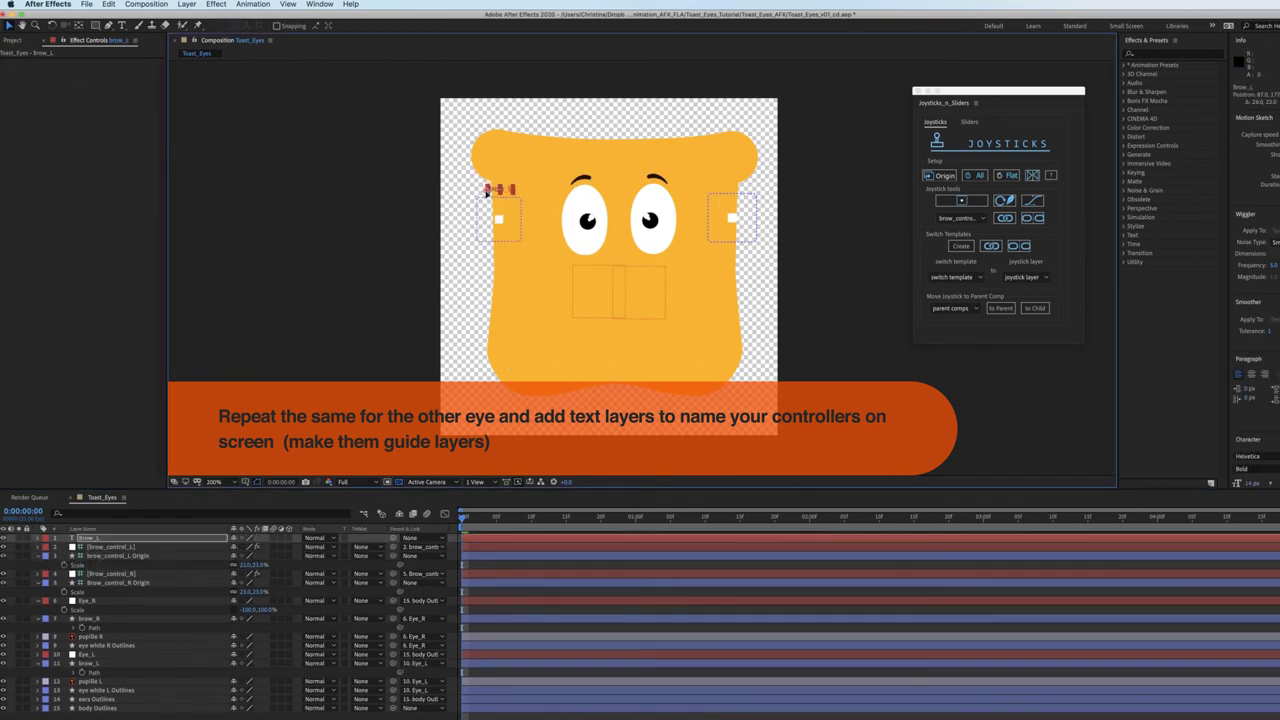
Duplicate the Brow_L text layer, rename the copy Brow_R, and place it above the Brow_control_R joystick in the composition and layer stack
key("super+d")
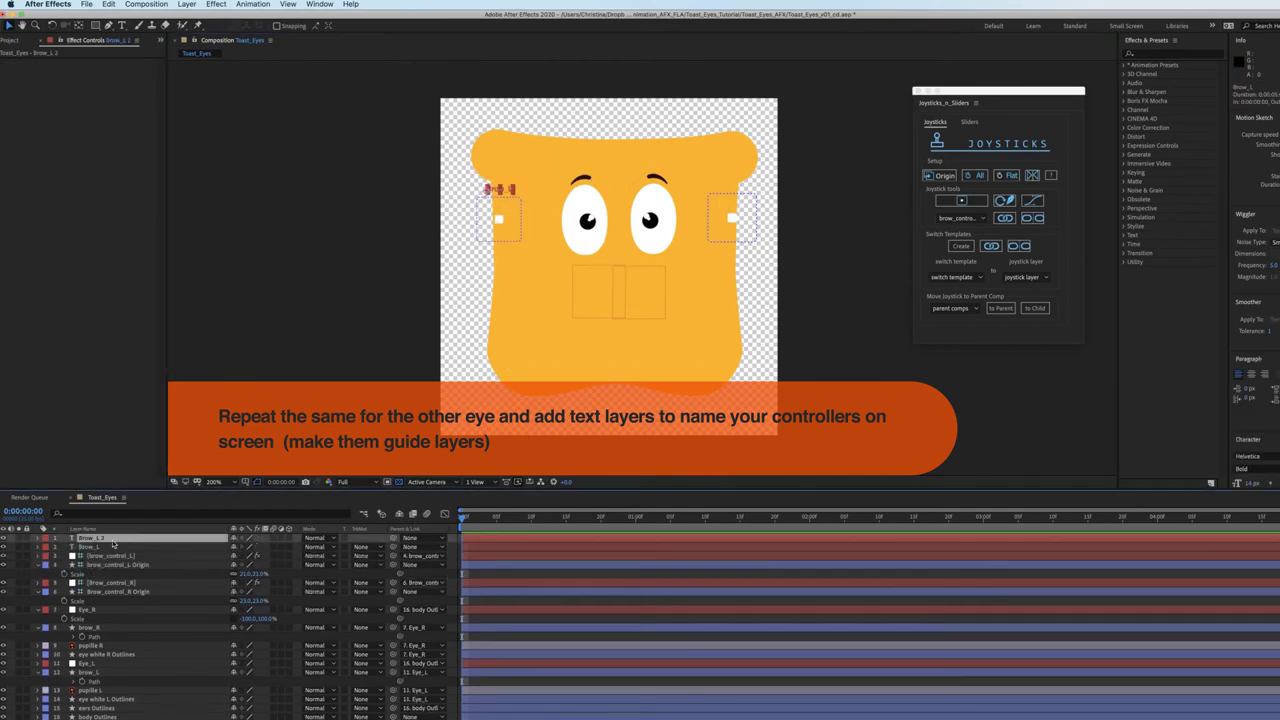
left_click_drag(108, 541, 115, 580)
key("Return")
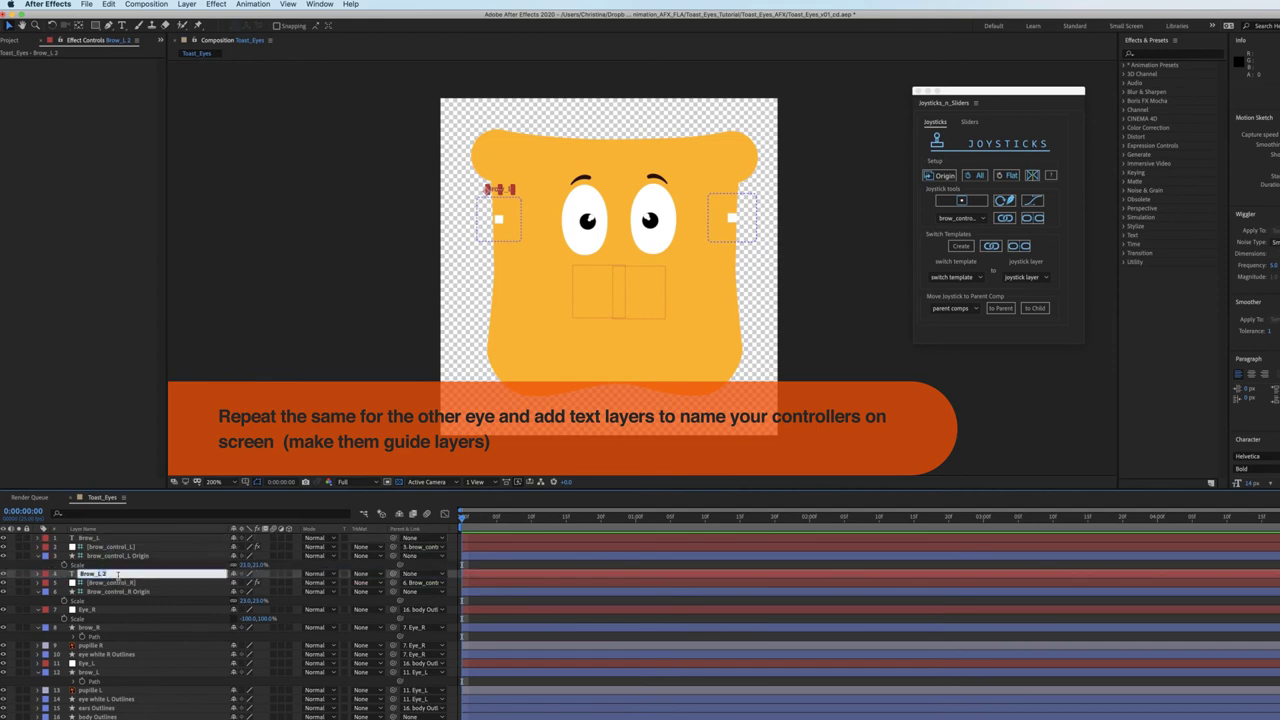
type("Brow_R")
key("Return")
left_click_drag(500, 189, 724, 187)
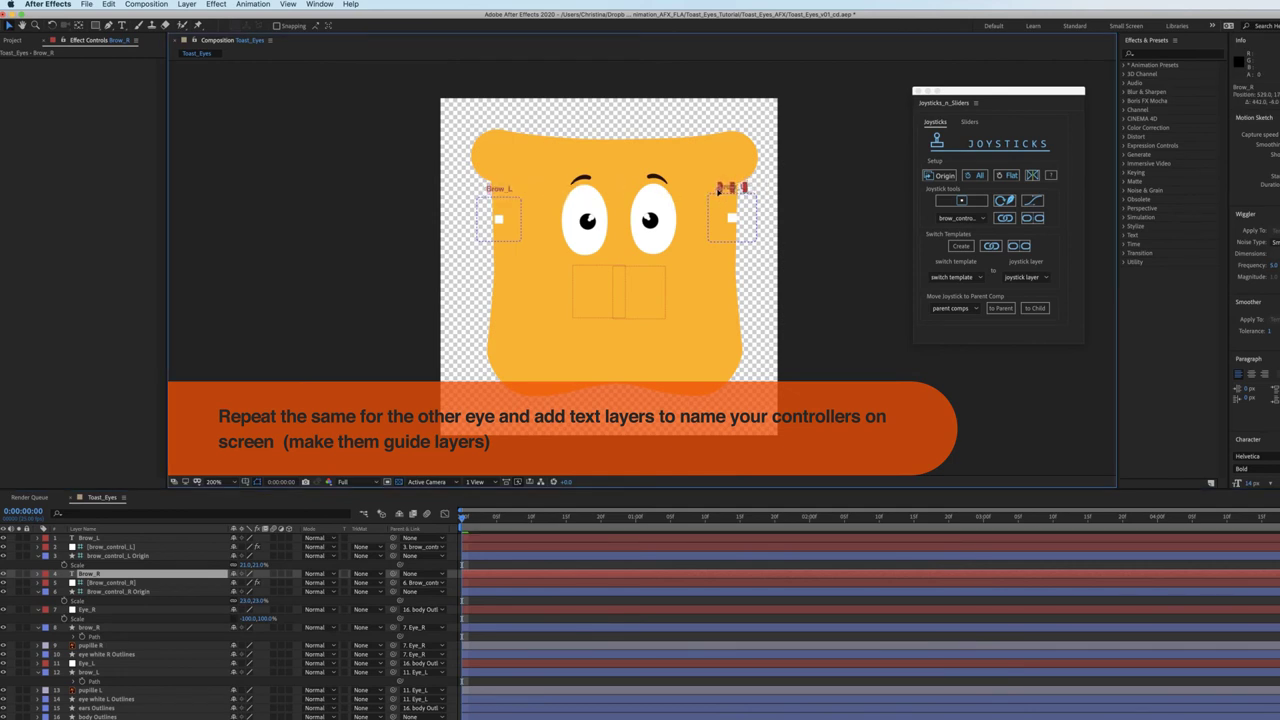
Edit the duplicated on-screen label's text to read Brow_R
left_click(121, 25)
left_click_drag(740, 186, 751, 188)
type("R")
left_click(9, 26)
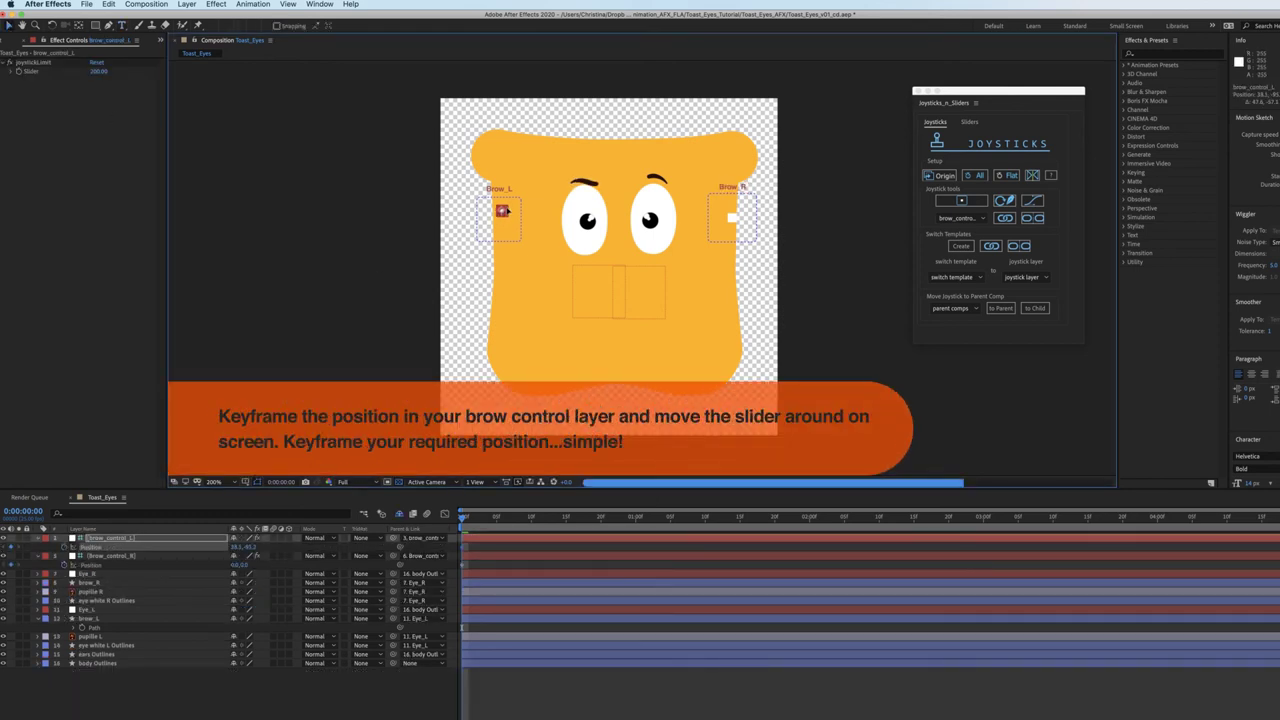
Adjust the keyframed positions of the brow_control_L and Brow_control_R handles inside their joystick boxes to pose the eyebrows
mouse_move(503, 211)
left_mouse_down()
mouse_move(510, 200)
mouse_move(506, 239)
mouse_move(511, 215)
mouse_move(481, 211)
mouse_move(499, 217)
left_mouse_up()
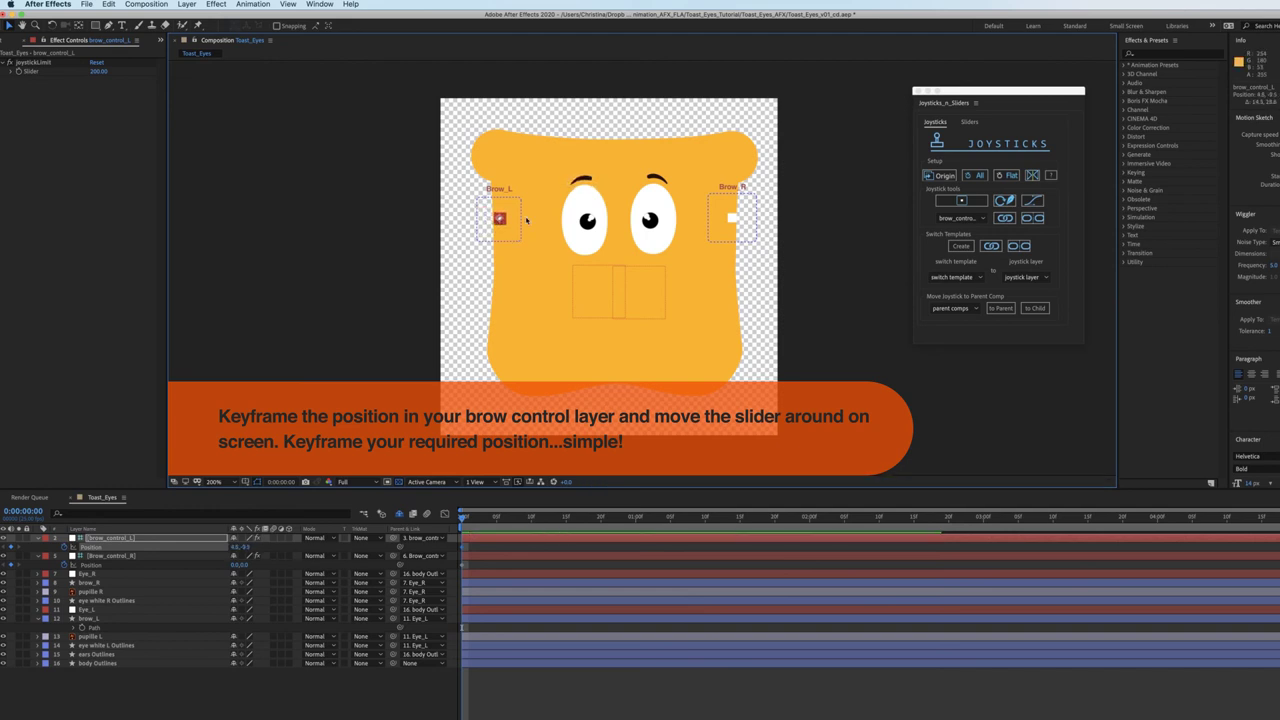
left_click(734, 213)
mouse_move(734, 213)
left_mouse_down()
mouse_move(717, 206)
mouse_move(728, 216)
left_mouse_up()
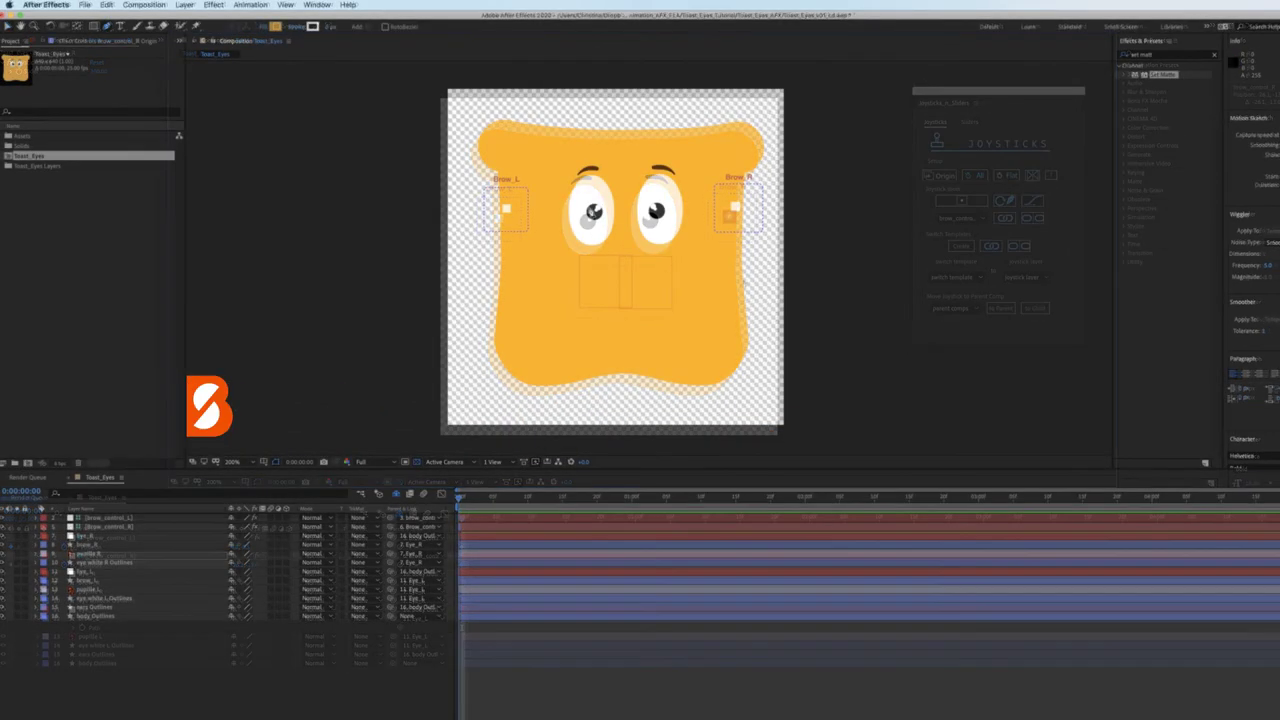
Draw a closed upper eyelid shape around the top of the left eye with the Pen tool
left_click(565, 201)
left_click_drag(591, 196, 603, 170)
left_click(622, 201)
left_click(593, 163)
left_click(571, 172)
left_click(567, 201)
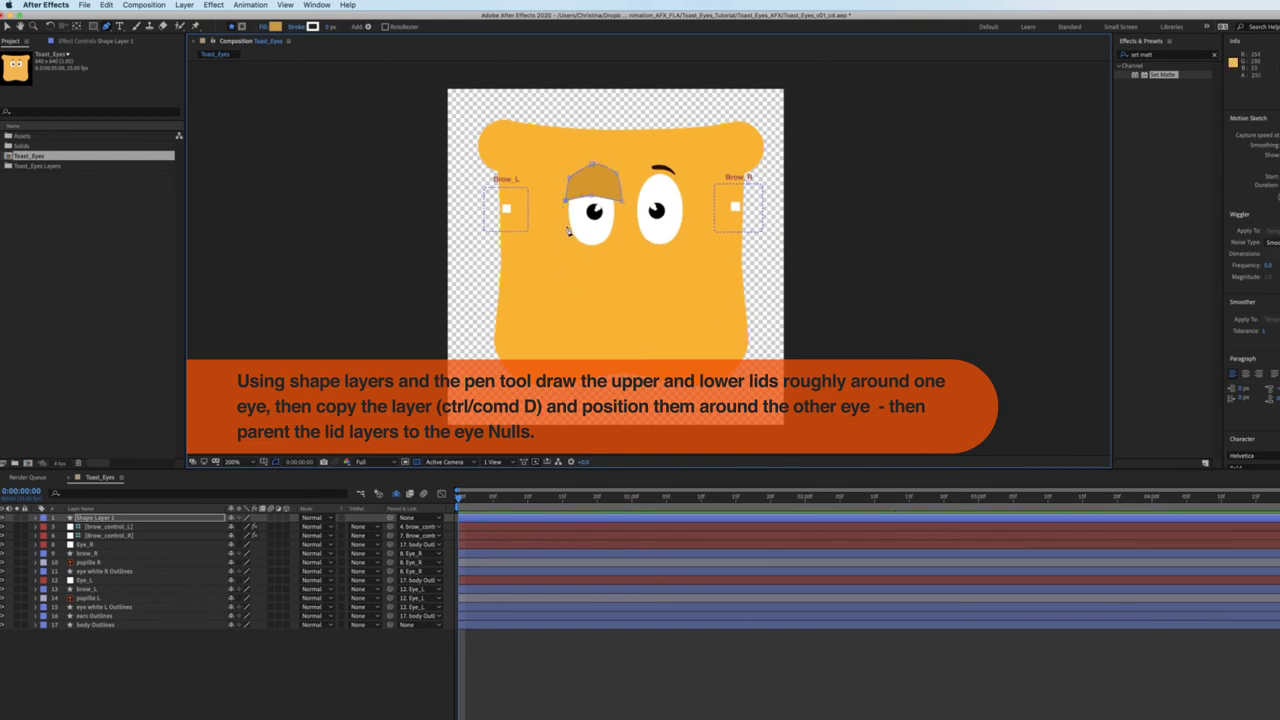
Draw a lower eyelid shape around the bottom of the left eye in the same shape layer
left_click_drag(590, 241, 590, 255)
left_click(618, 232)
left_click(617, 246)
Rename the eyelid shape layer as eye lid_L
left_click(90, 523)
key("Return")
type("eye lid_L")
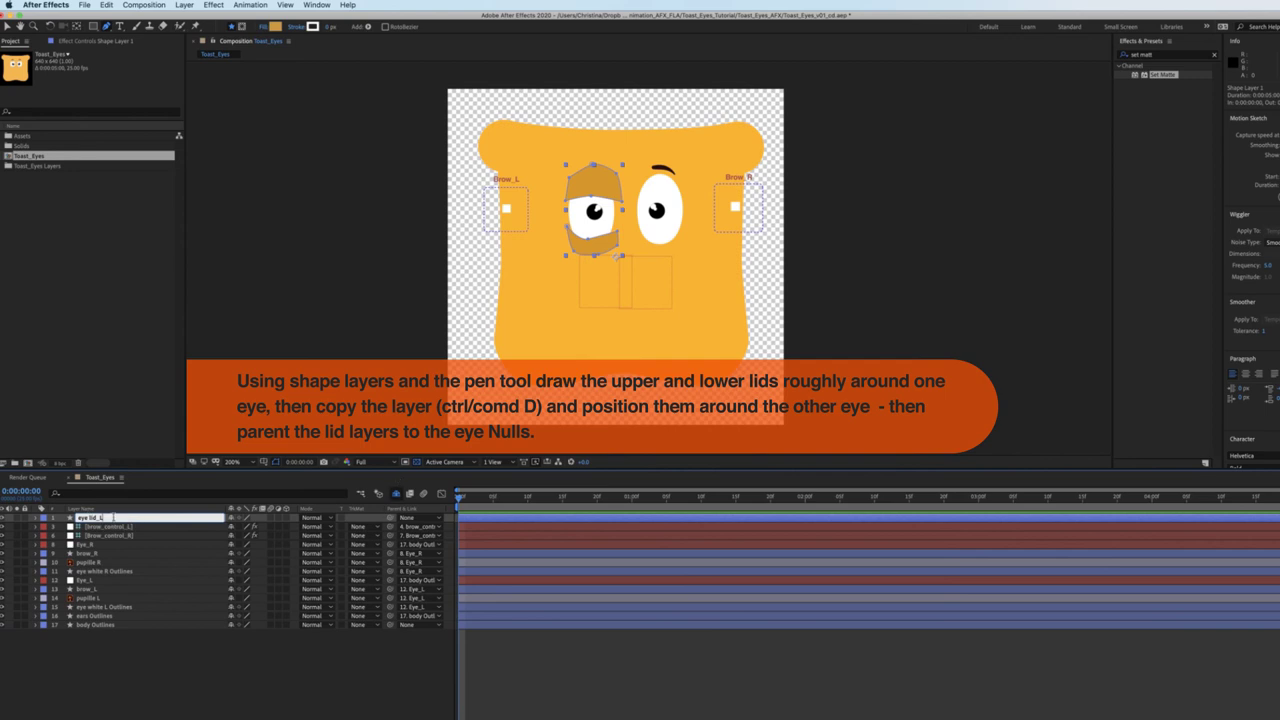
key("Return")
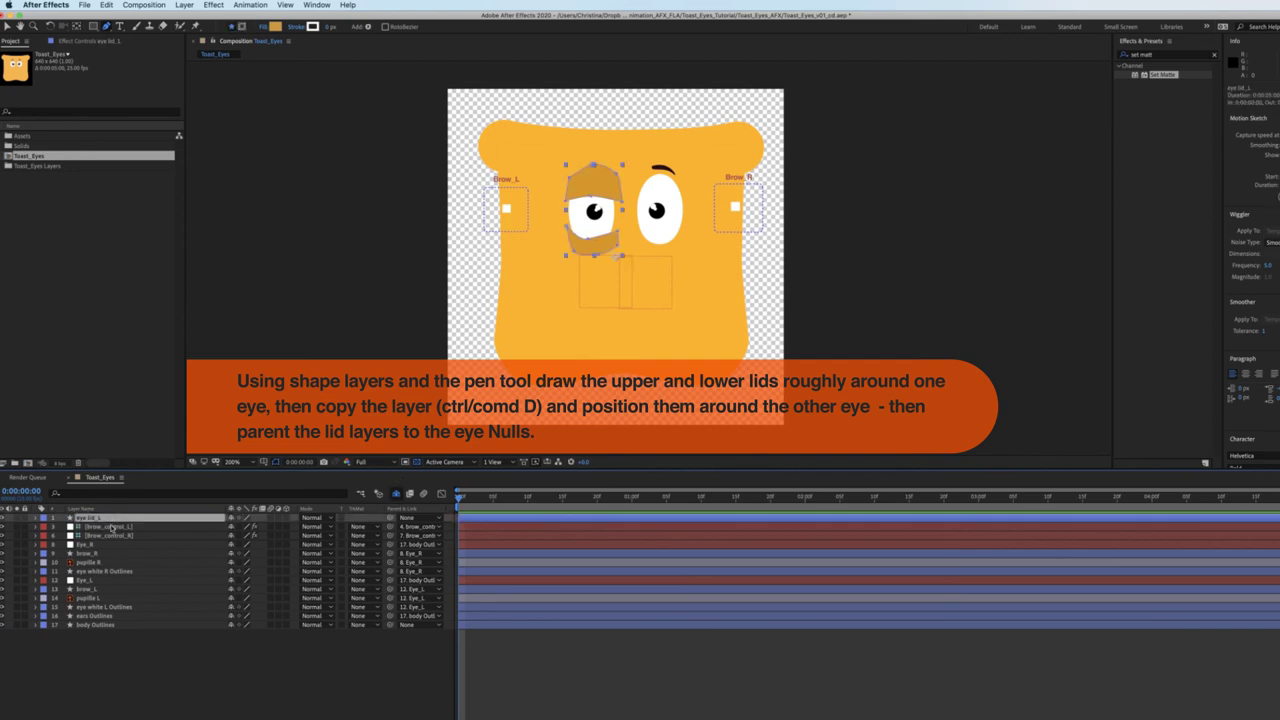
Duplicate eye lid_L, position the copy around the right eye, and rename it eye lid_R
key("ctrl+d")
left_click_drag(596, 193, 669, 184)
key("Return")
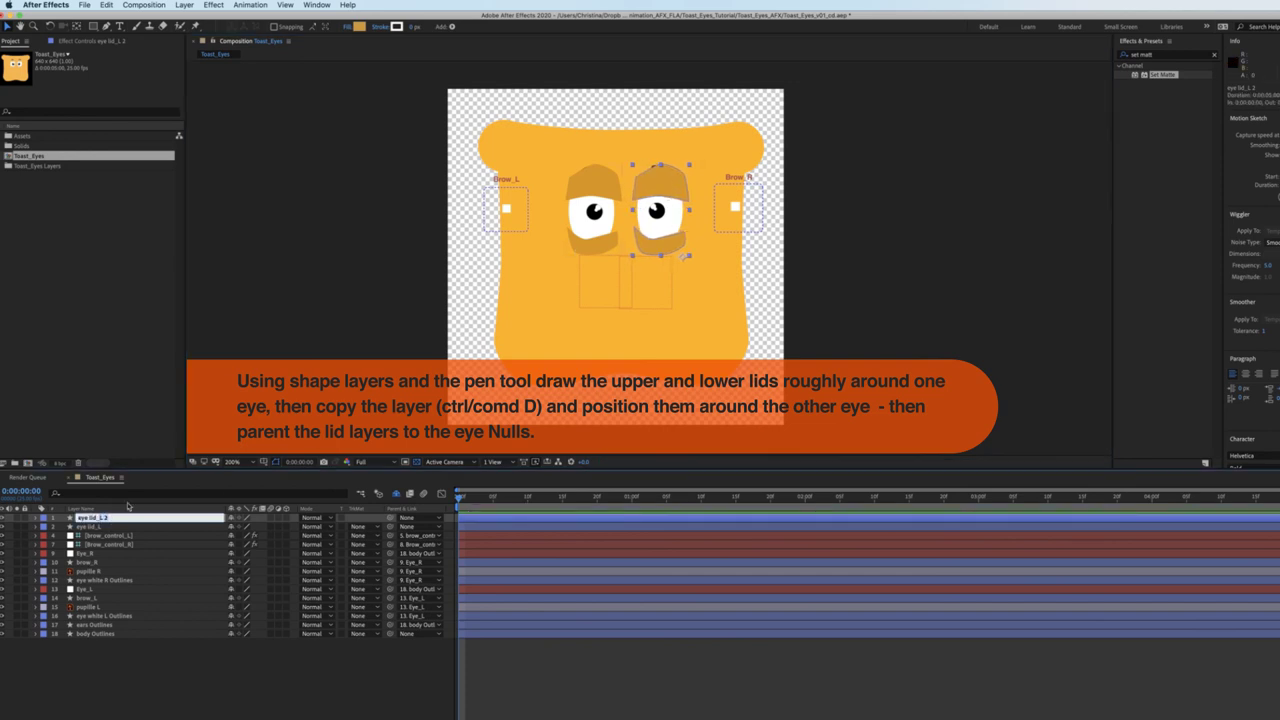
left_click(250, 680)
Move eye lid_L and eye lid_R directly below their eye nulls and parent them to Eye_L and Eye_R respectively
left_click(100, 527)
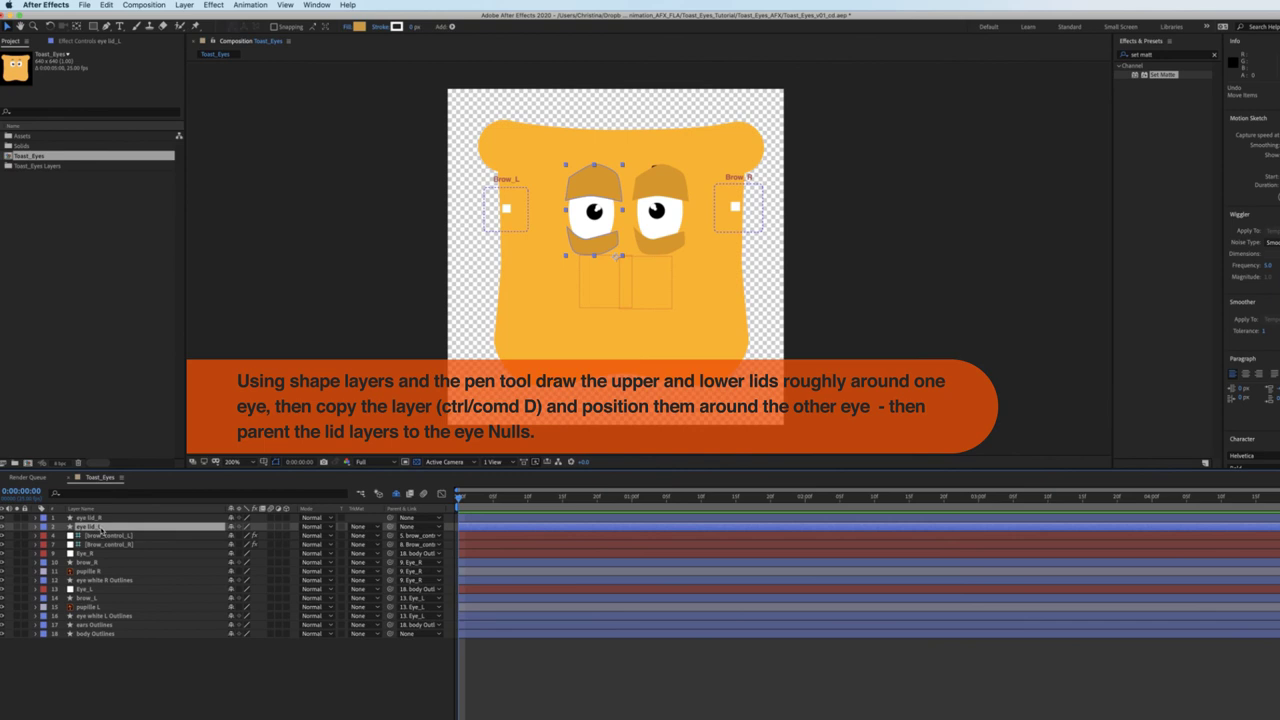
left_click_drag(104, 529, 113, 600)
left_click_drag(107, 518, 108, 563)
left_click_drag(391, 545, 95, 535)
left_click(100, 589)
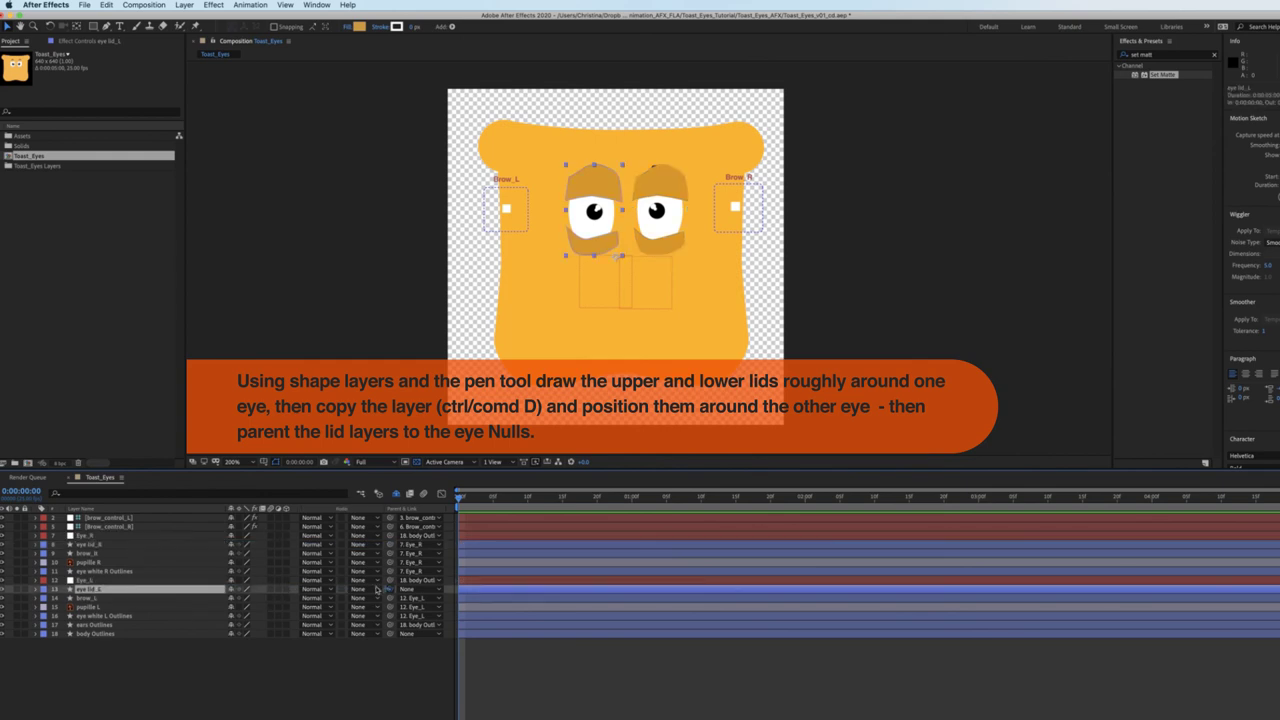
left_click_drag(388, 589, 100, 580)
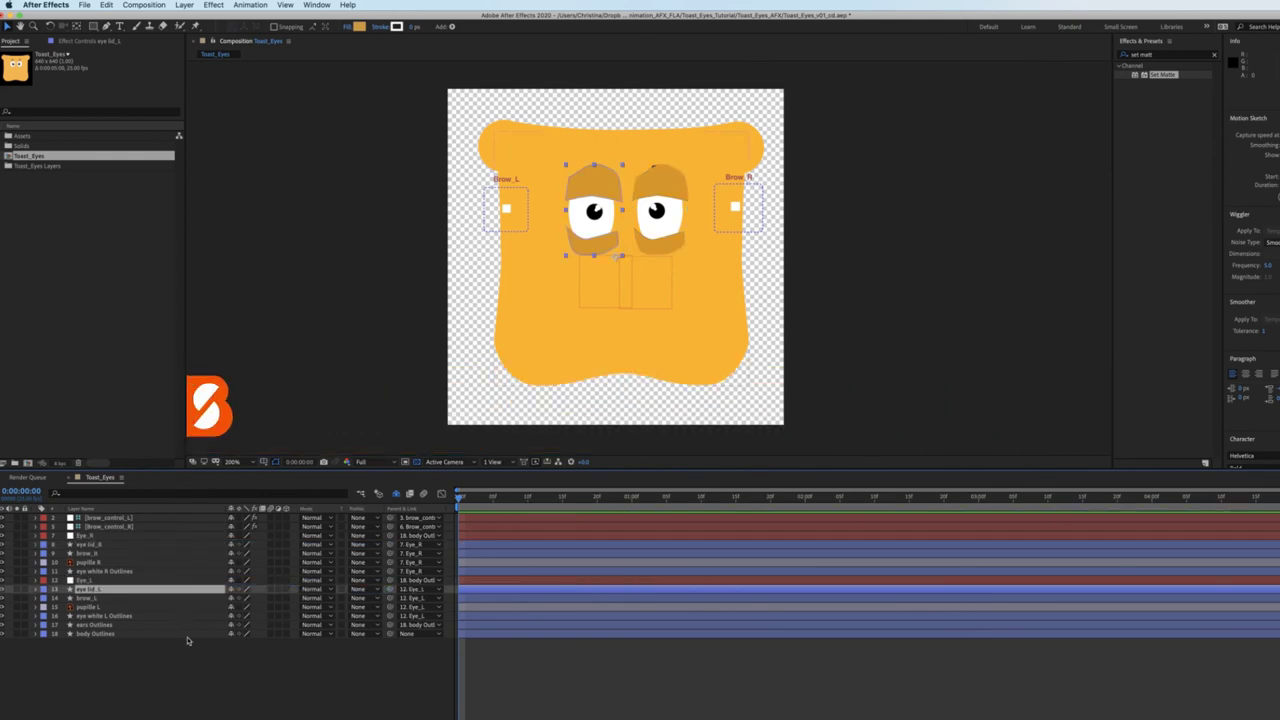
Apply Set Matte to both eyelid layers and take eye lid_R's matte from eye white R Outlines
left_click_drag(1163, 75, 186, 595)
left_click_drag(1163, 75, 126, 546)
left_click(130, 75)
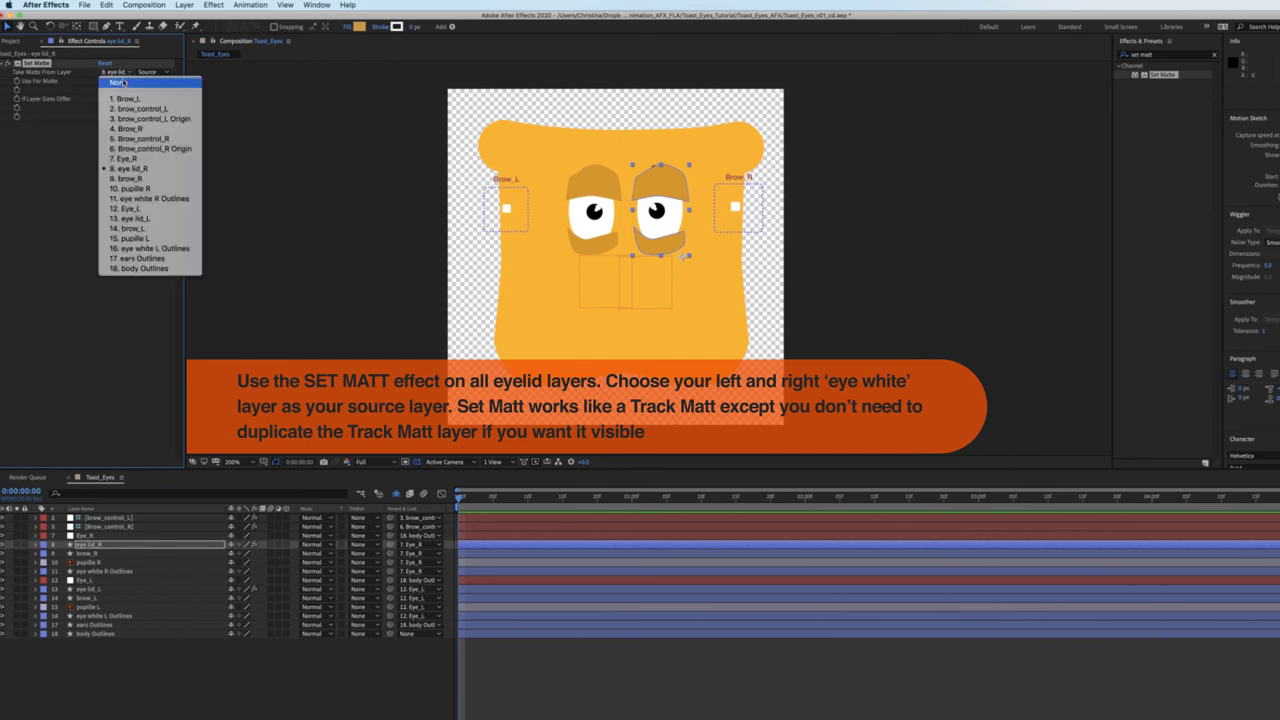
left_click(153, 205)
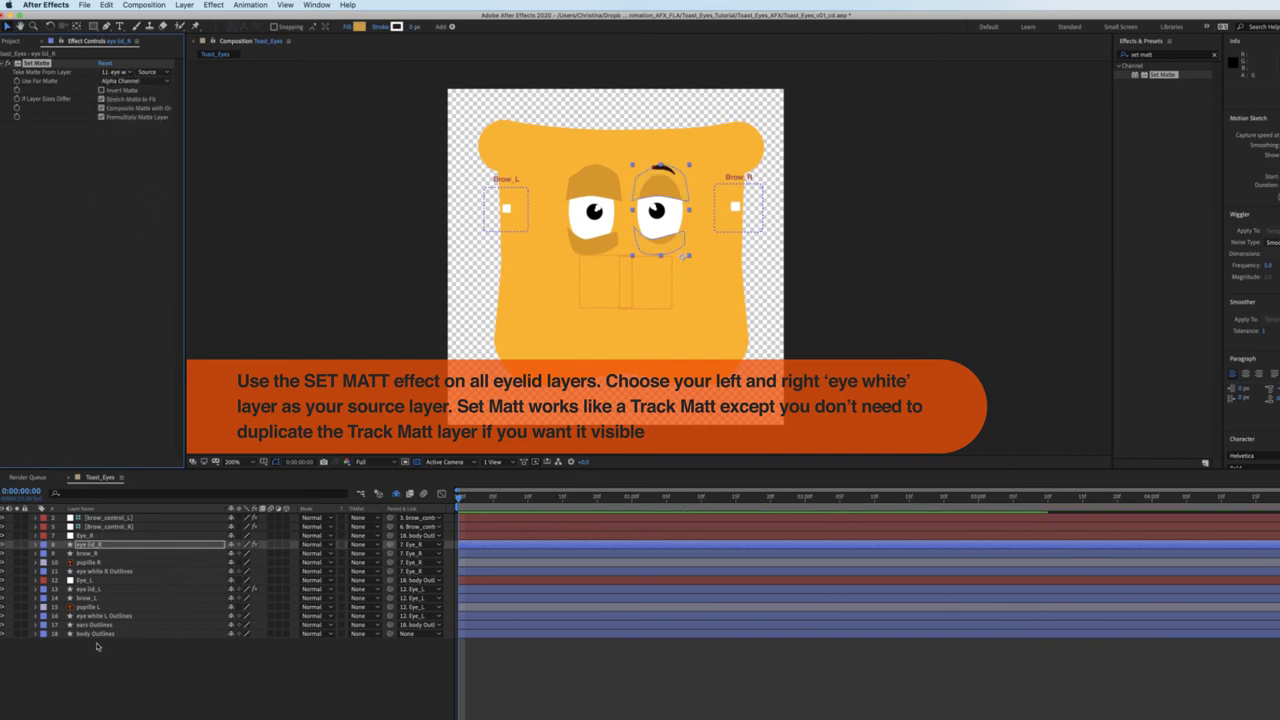
Set eye lid_L's Set Matte source layer to eye white L Outlines
left_click(90, 589)
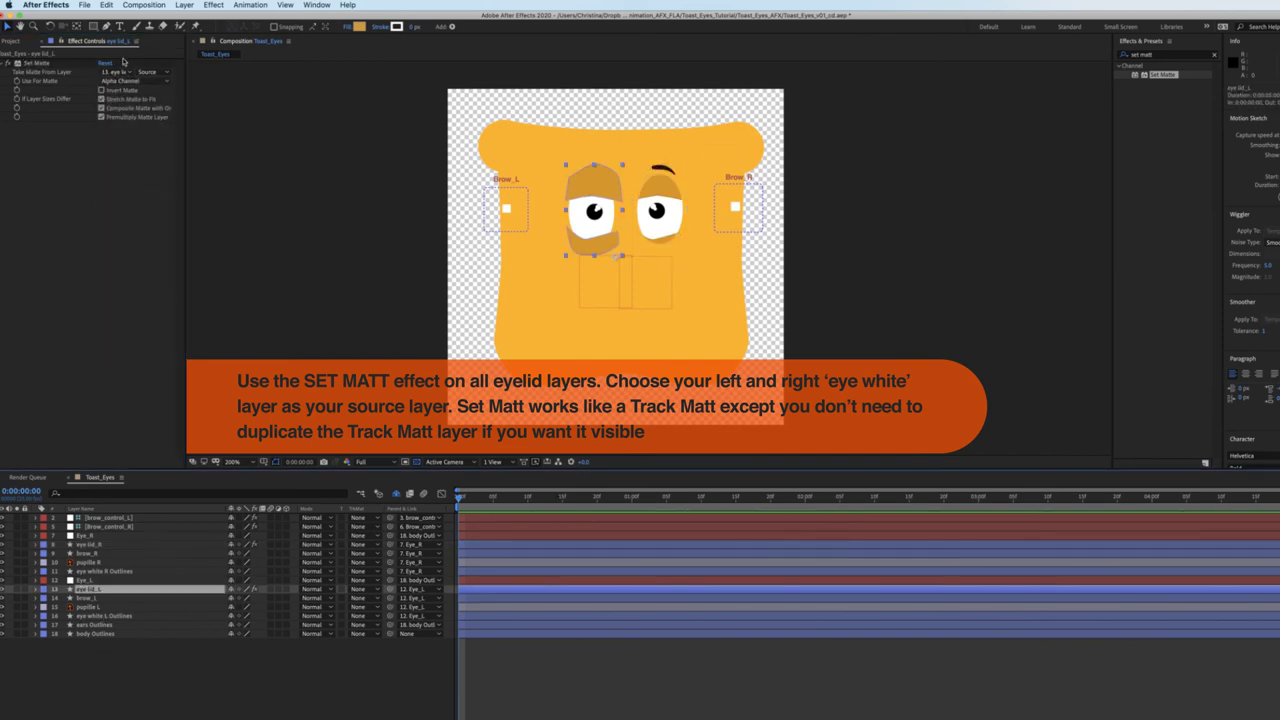
left_click(116, 72)
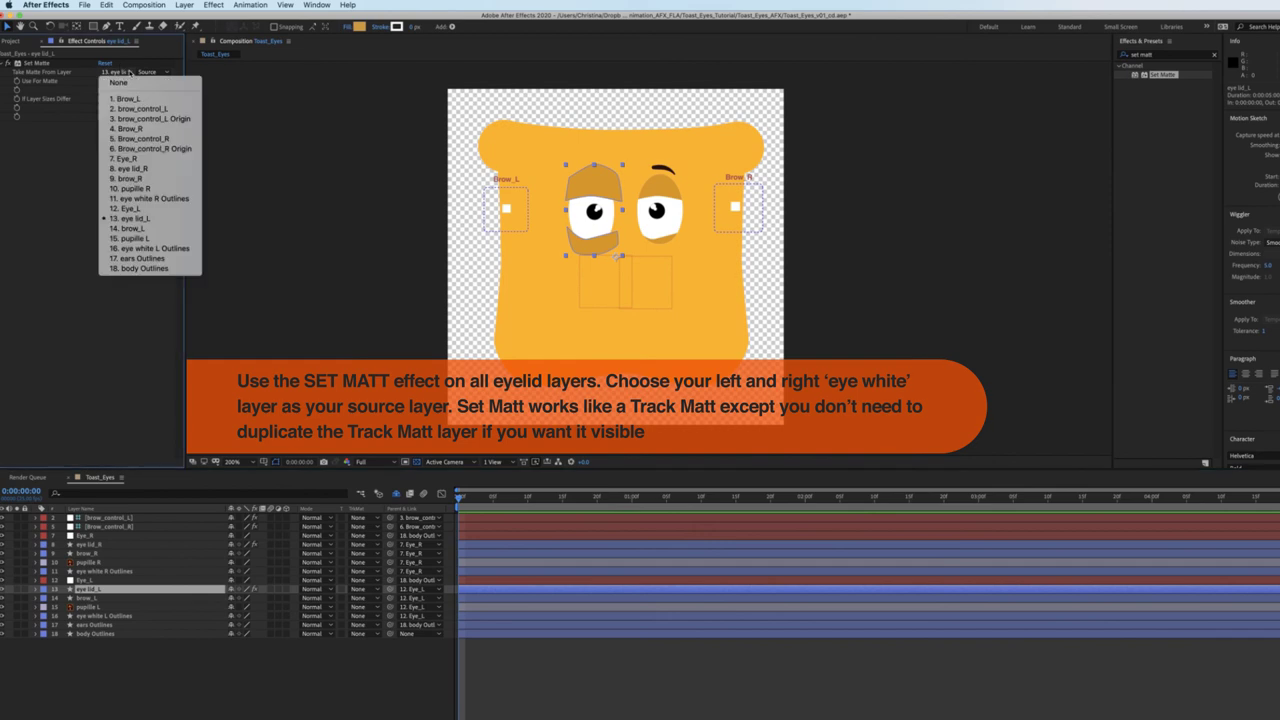
left_click(175, 249)
left_click(598, 662)
Keyframe the Path of both shapes in eye lid_R at frame 0 and show only the layer's keyframed properties
left_click(108, 546)
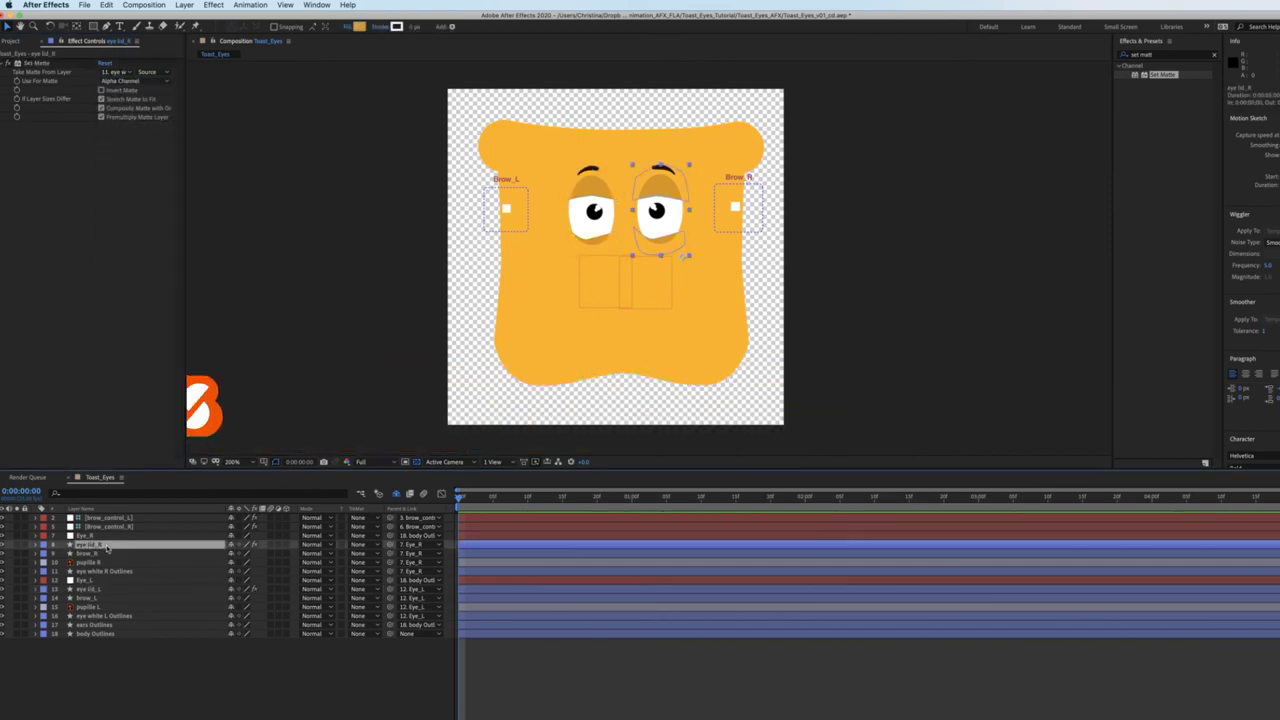
key("u")
key("u")
left_click(81, 582)
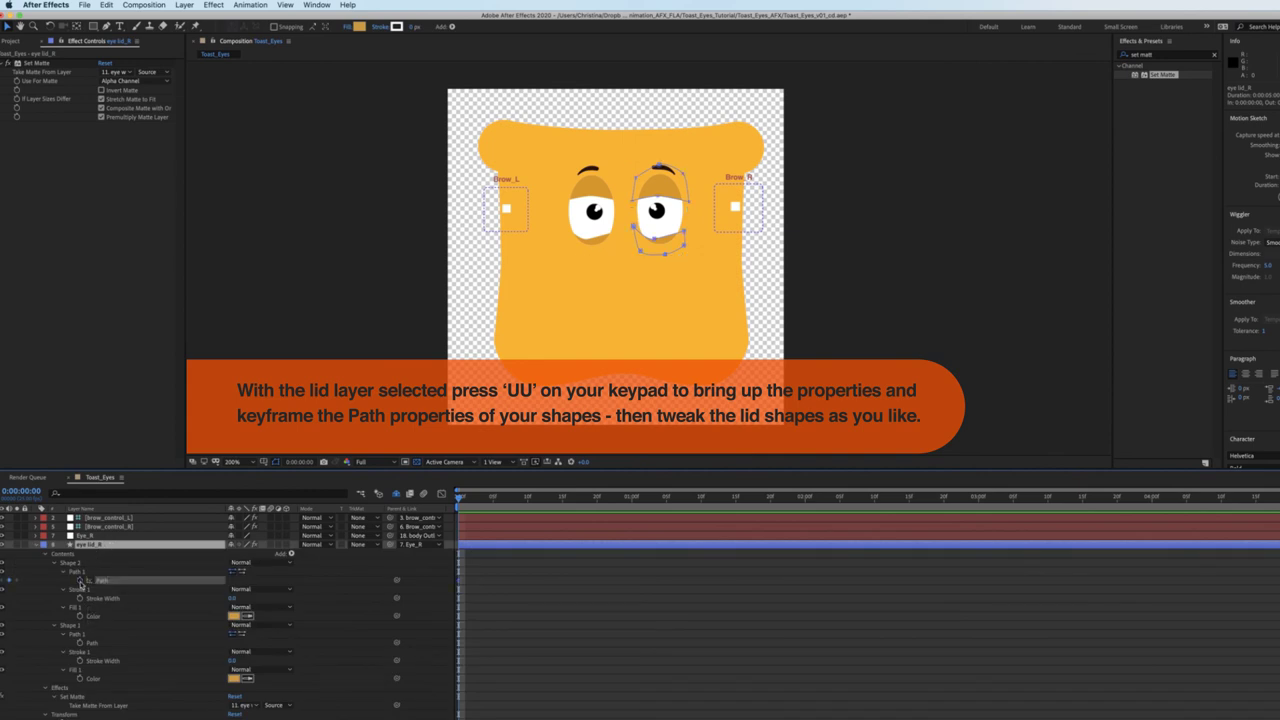
scroll(170, 607, "down", 4)
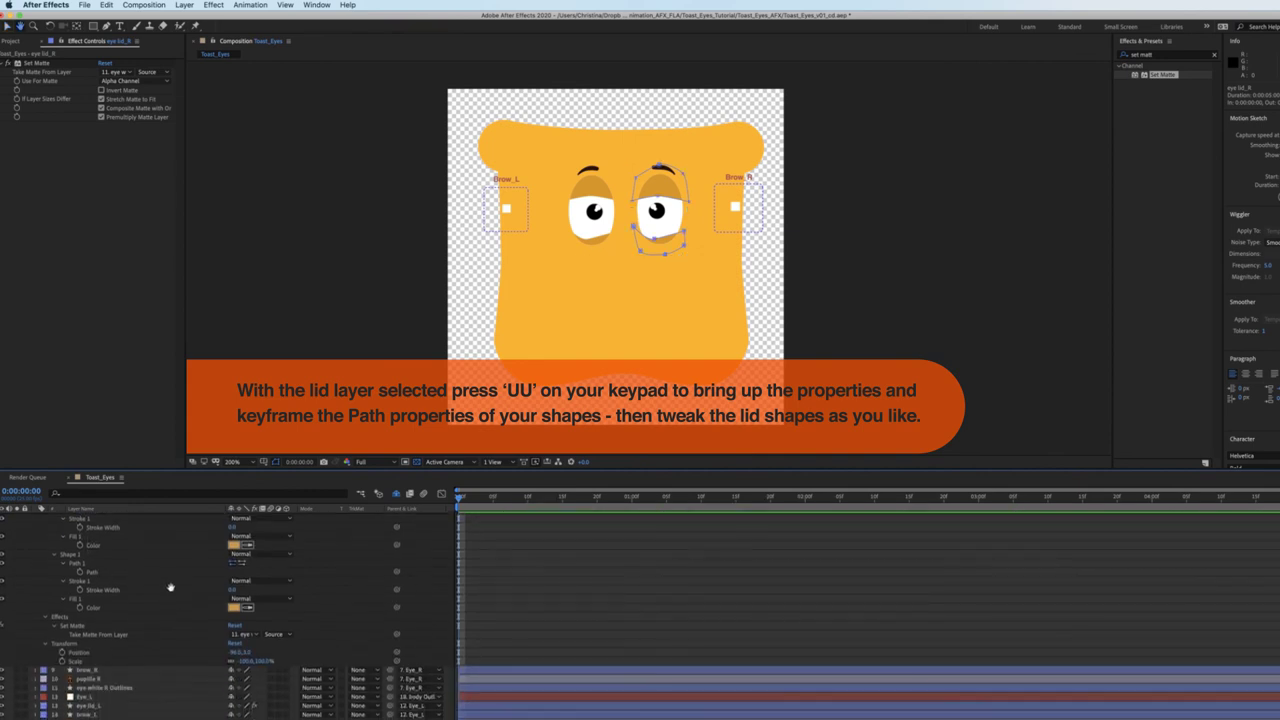
left_click(80, 572)
key("u")
key("u")
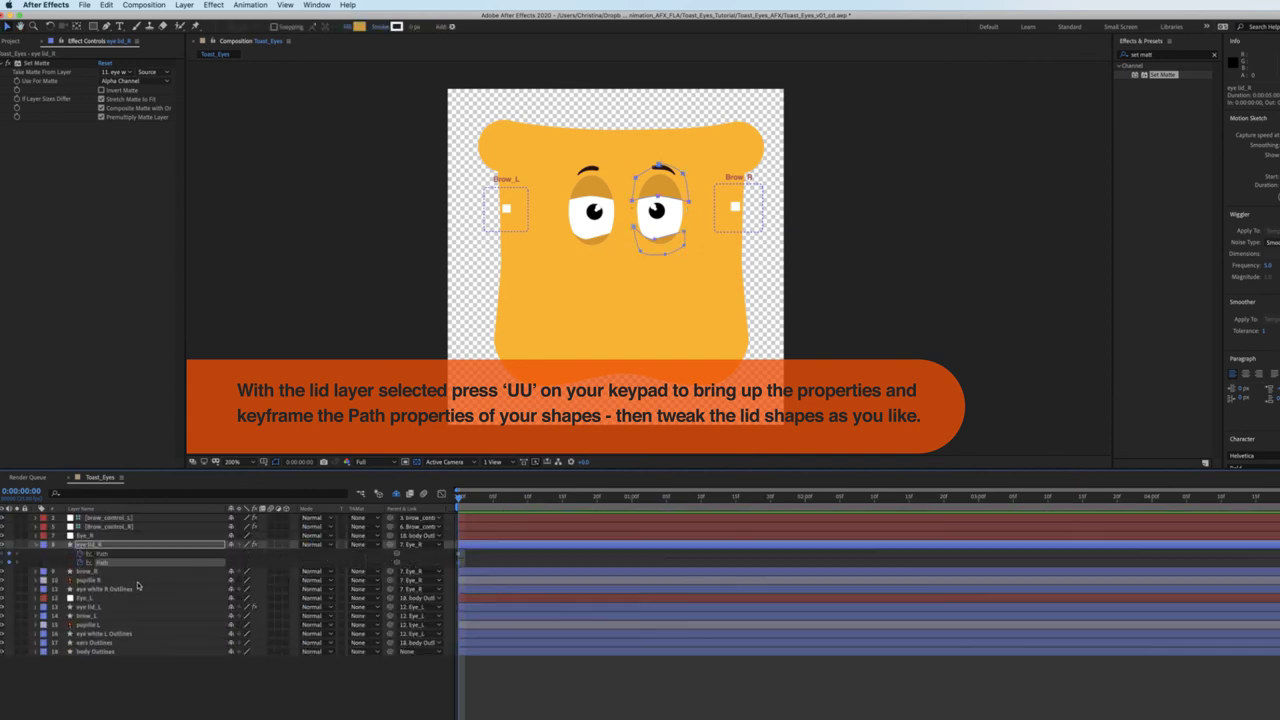
Reshape the upper edge of eye lid_R's lower lid by adjusting its path points
left_click(656, 240)
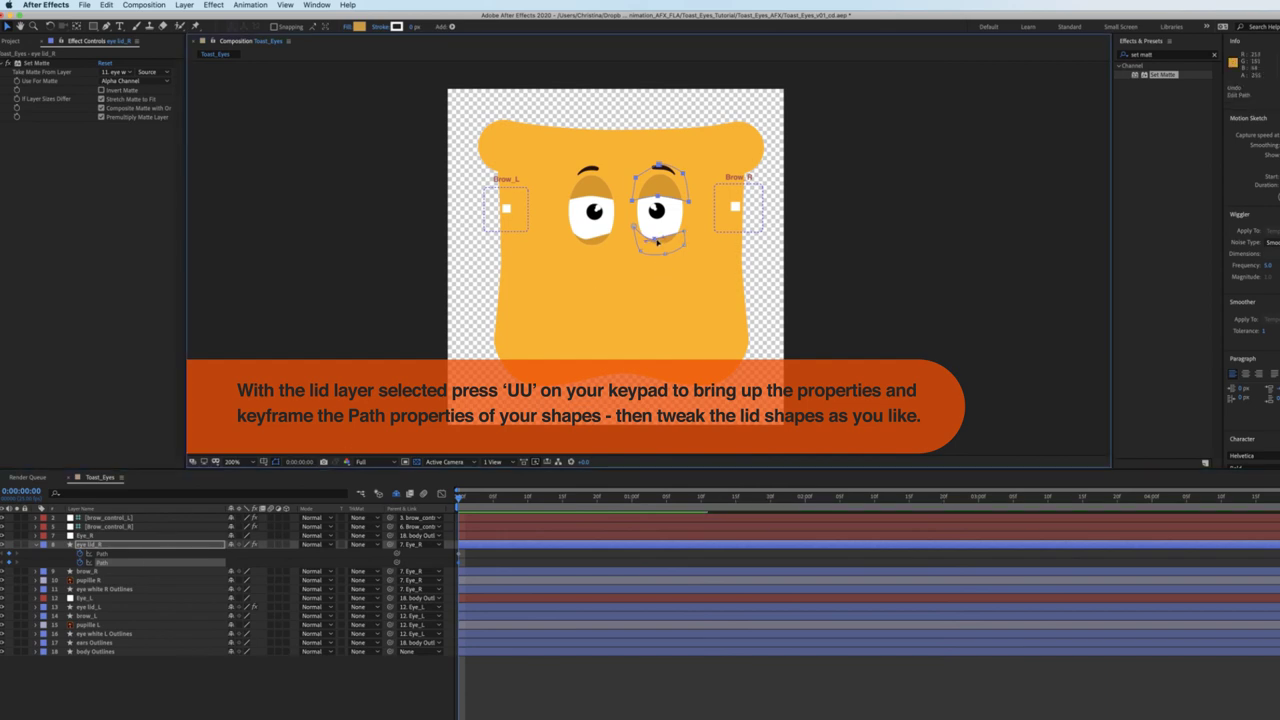
left_click_drag(655, 240, 660, 241)
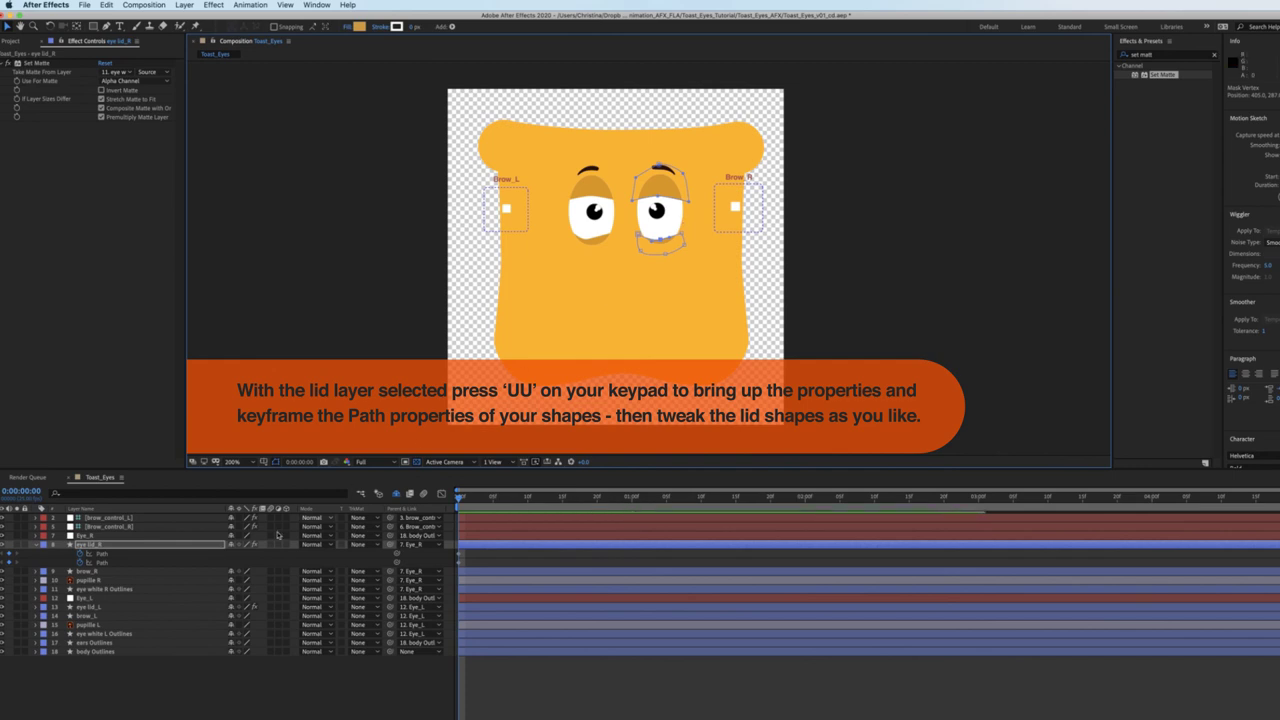
Keyframe the Path of both shapes in eye lid_L at frame 0 and show only the layer's keyframed properties
left_click(114, 608)
key("u")
key("u")
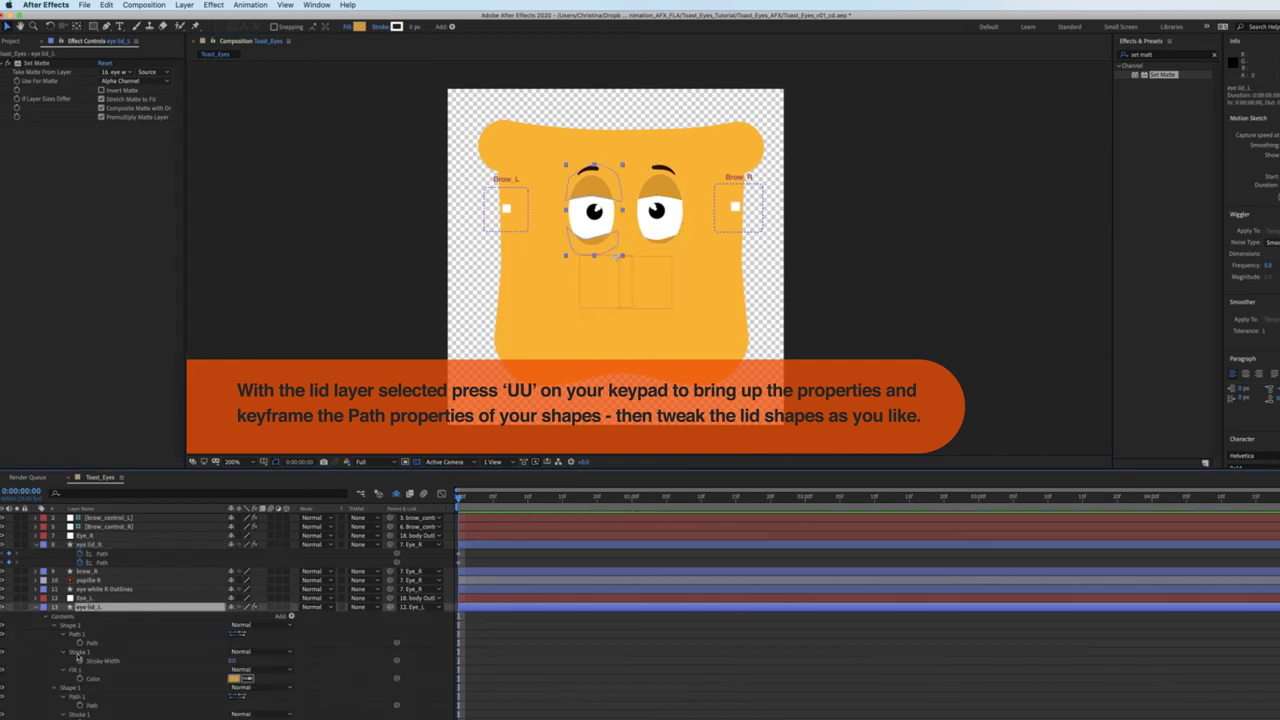
scroll(85, 650, "down", 3)
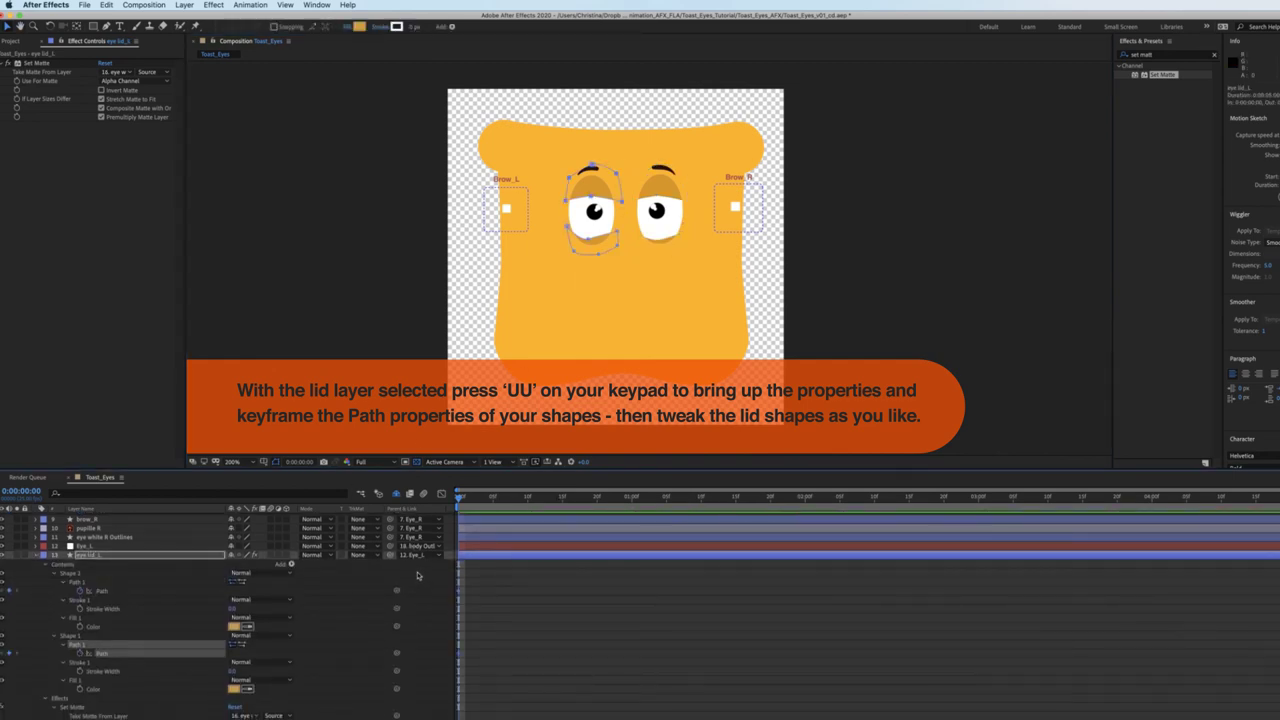
key("u")
key("u")
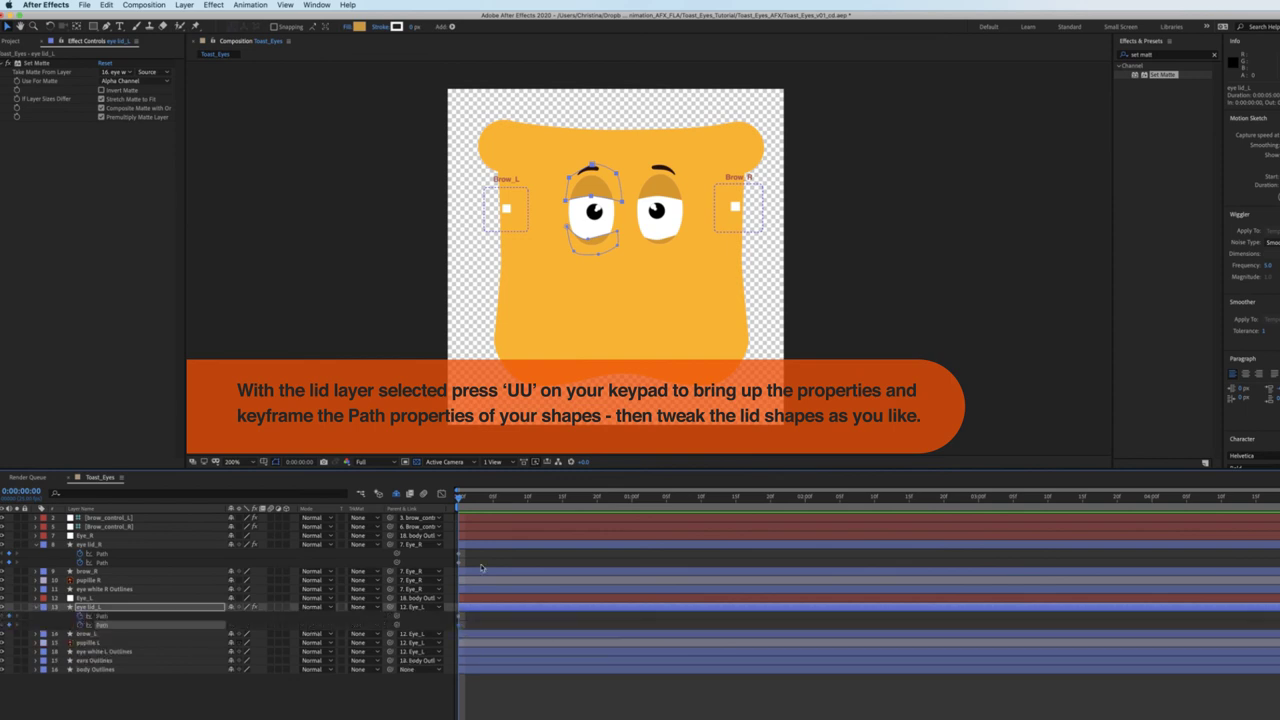
Reshape eye lid_L's lower lid into a smooth curve along the bottom of the left eye, leaving the layer deselected
left_click(587, 238)
left_click_drag(587, 238, 594, 242)
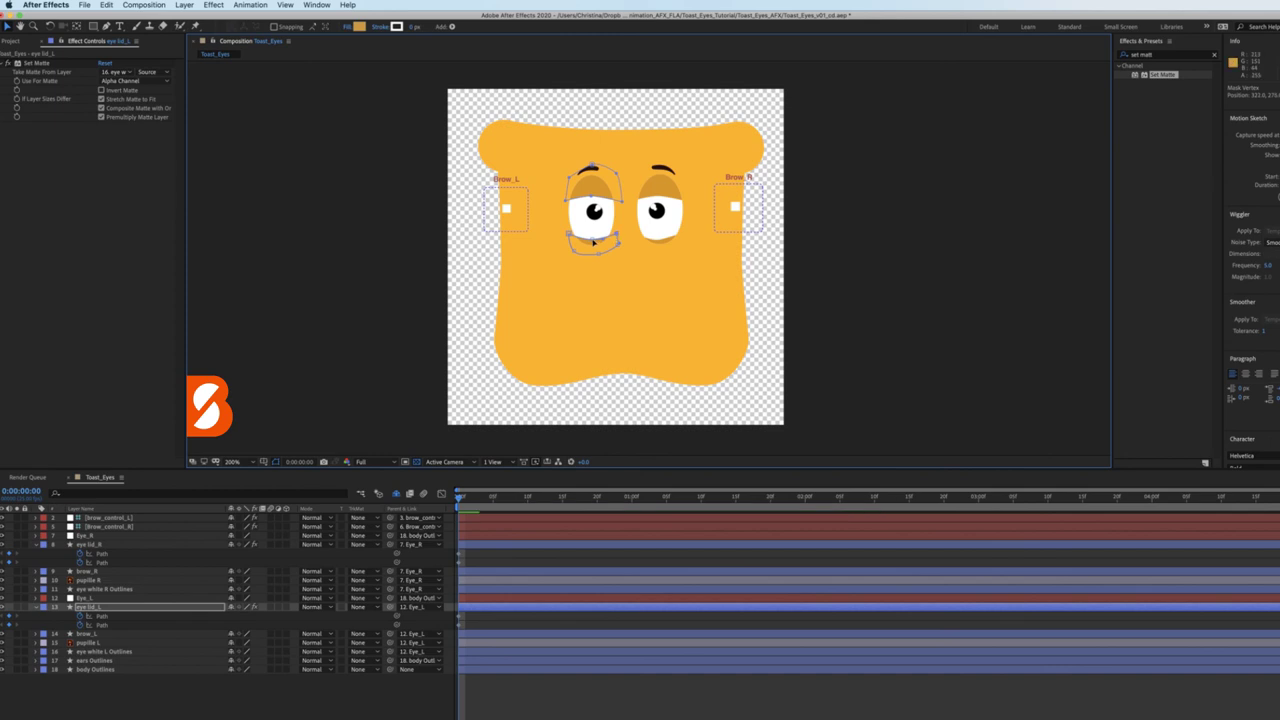
left_click(534, 693)
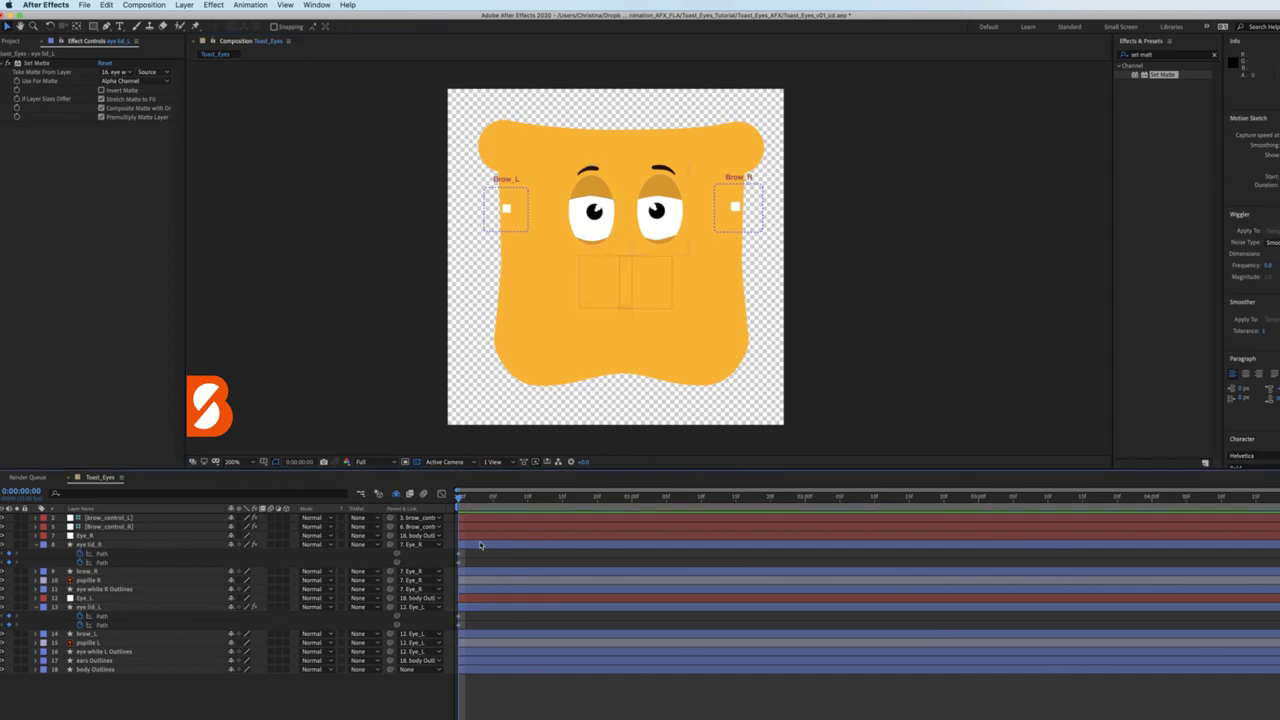
Refine the path points of eye lid_R's lower lid at the bottom of the right eye
left_click(480, 545)
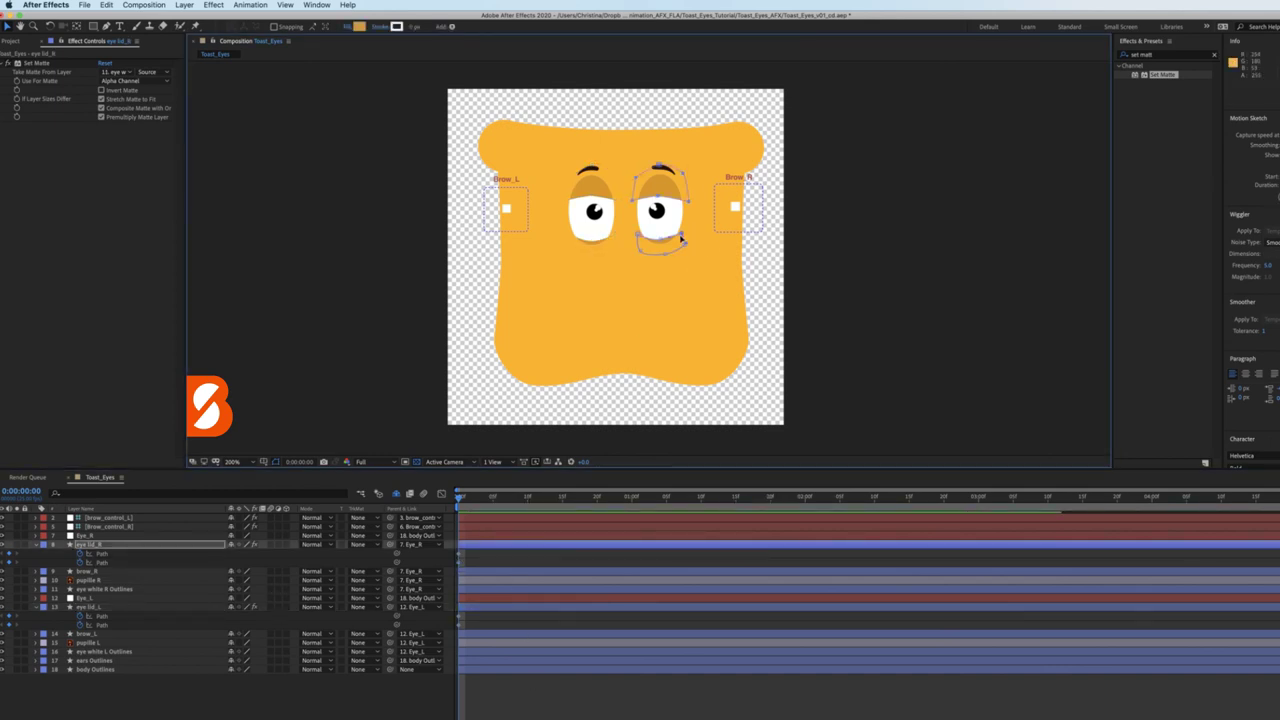